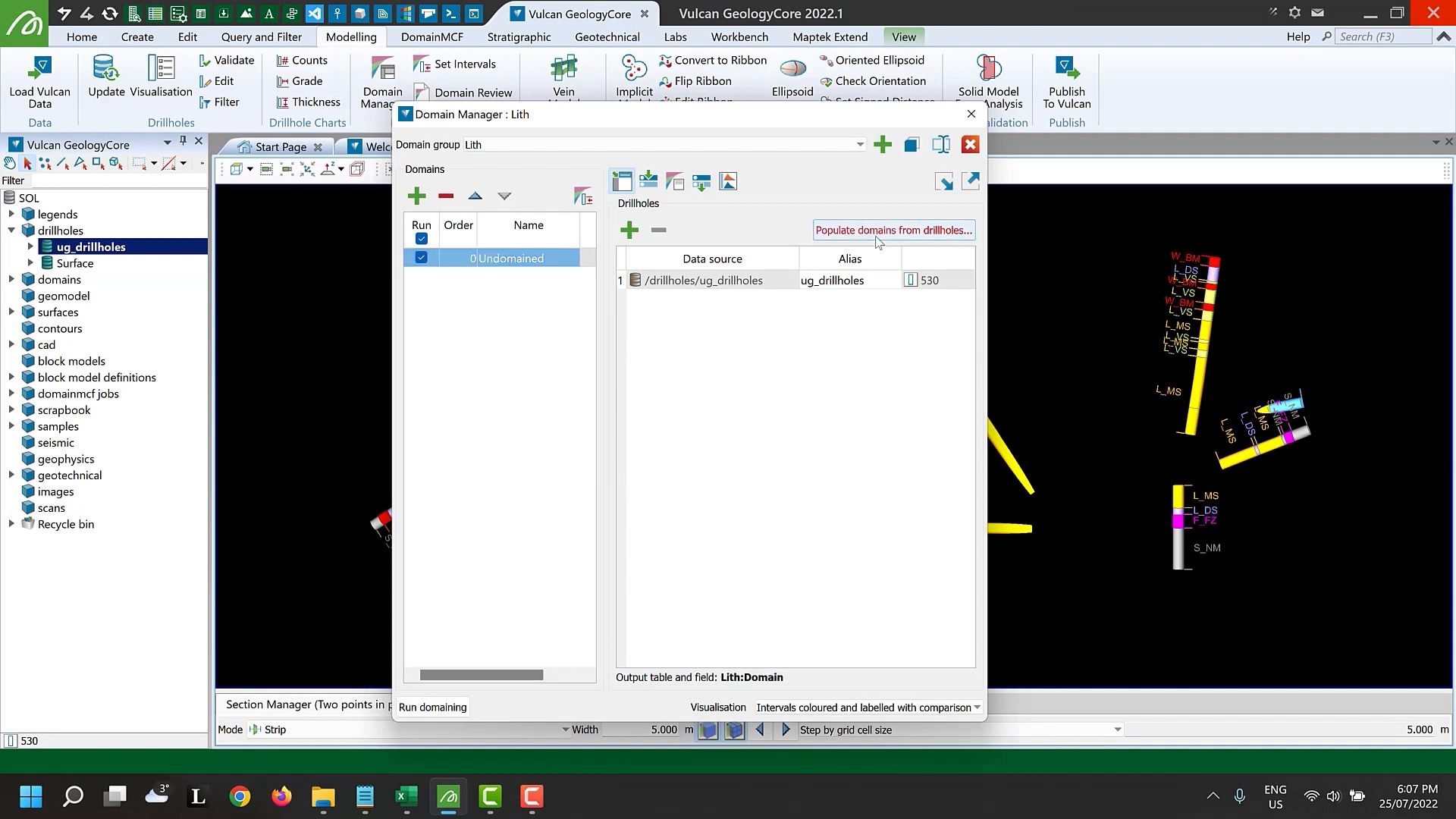
Populate the domains from the drillholes using the GEOLOG:GCODA table field
{"action": "left_click", "coordinate": [772, 384]}
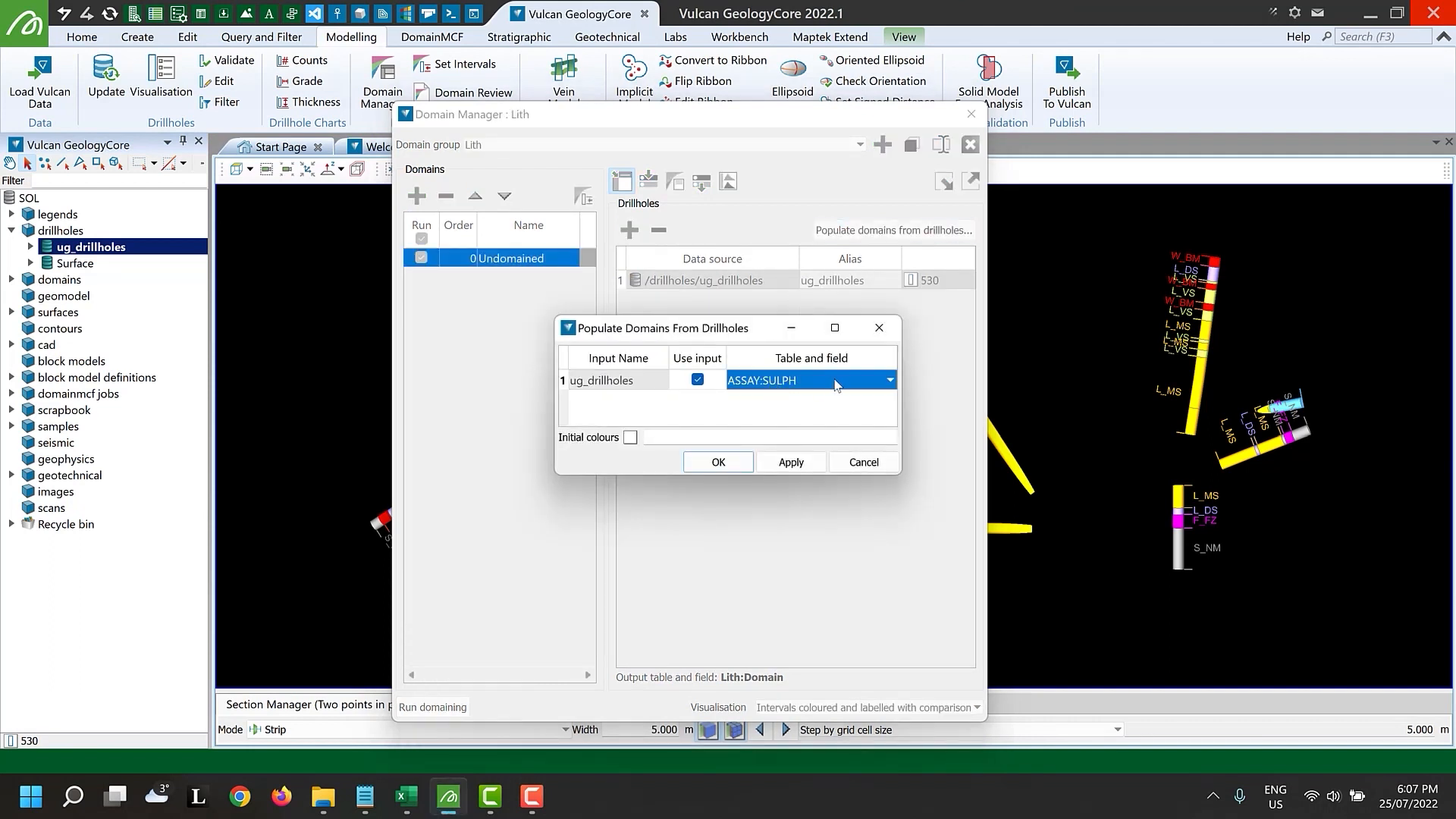
{"action": "left_click", "coordinate": [890, 381]}
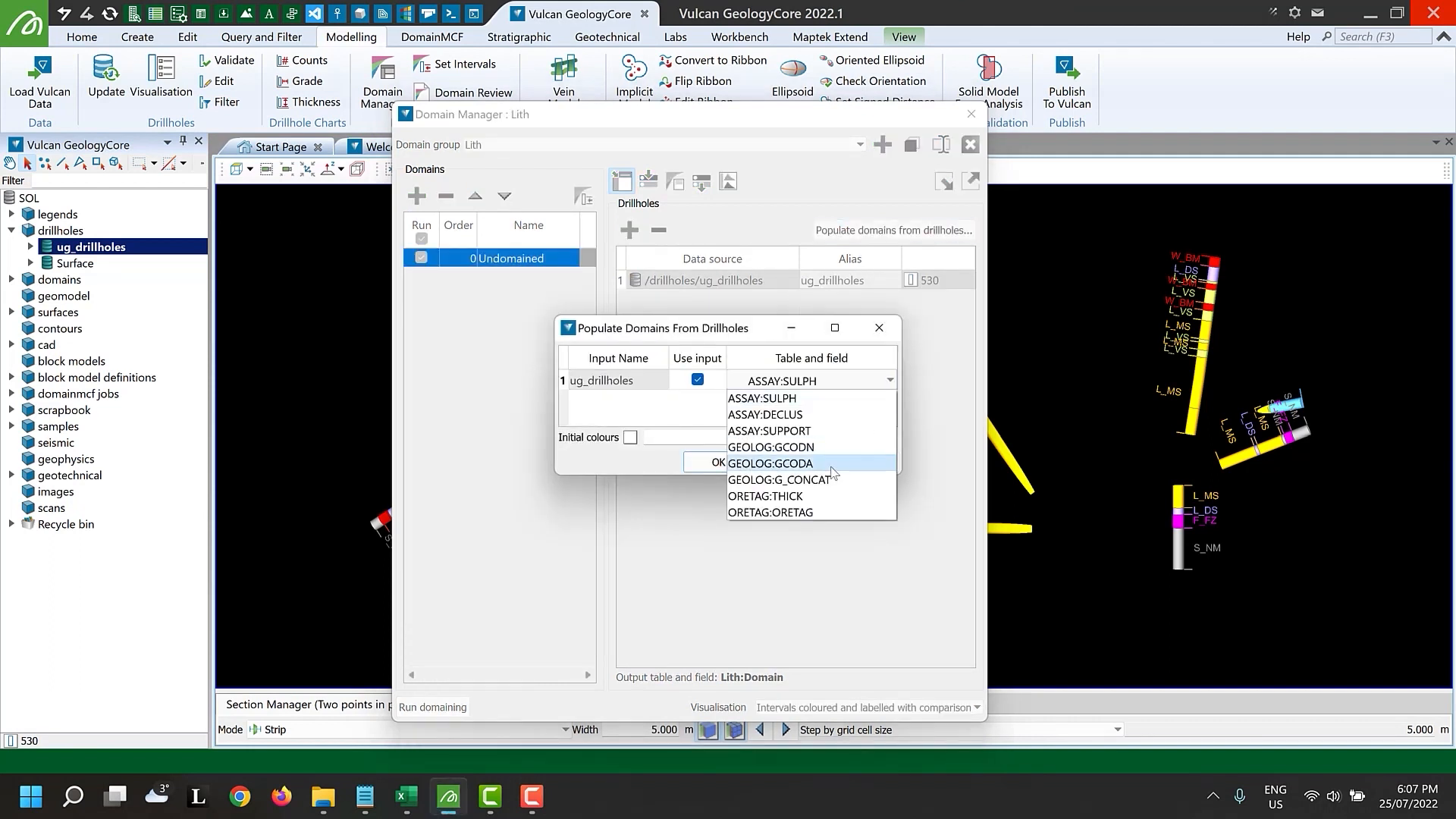
{"action": "left_click", "coordinate": [834, 466]}
{"action": "left_click", "coordinate": [735, 464]}
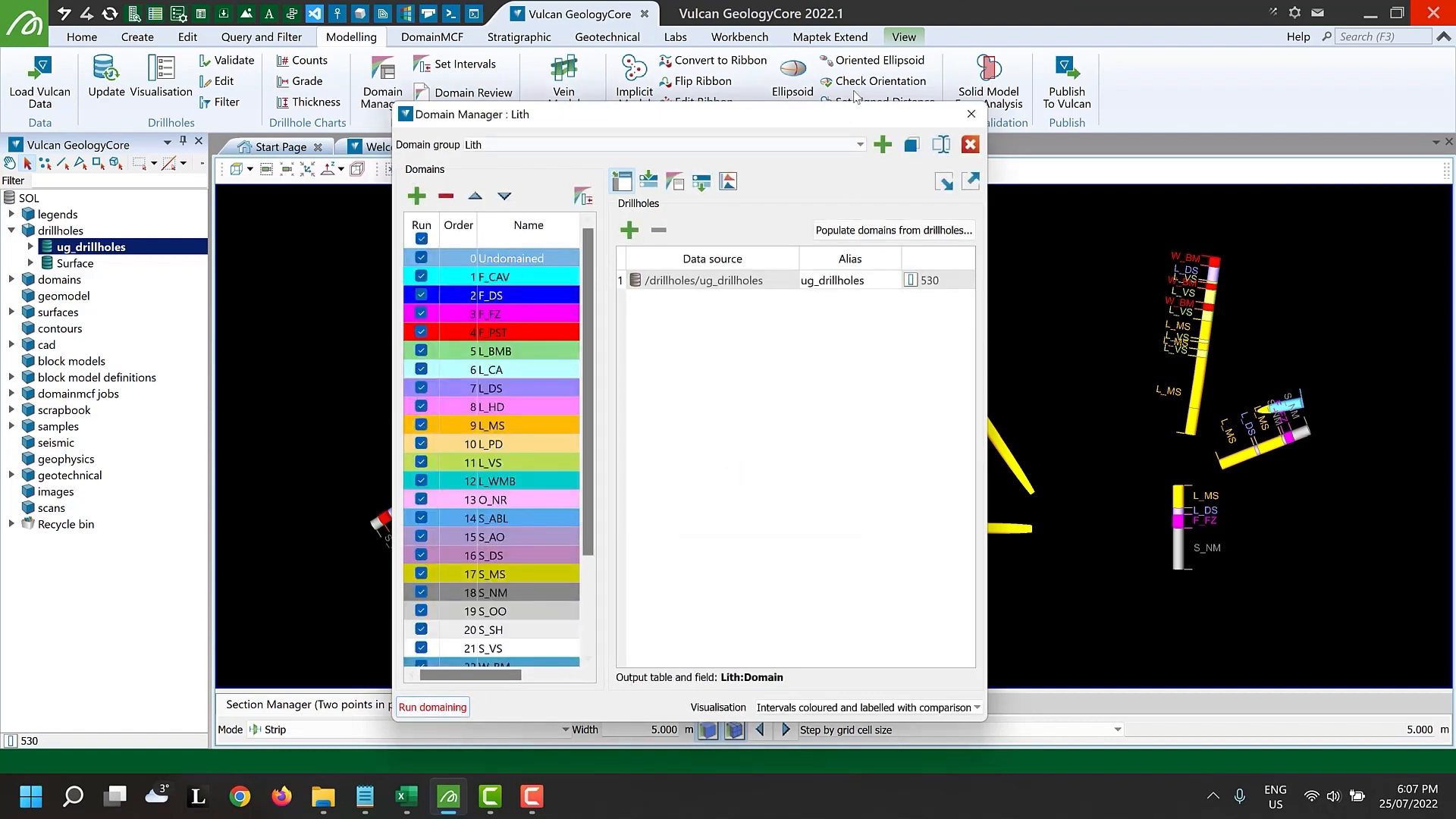
Dock the Domain Manager panel beside the drillhole view
{"action": "left_click_drag", "start_coordinate": [843, 116], "coordinate": [868, 440]}
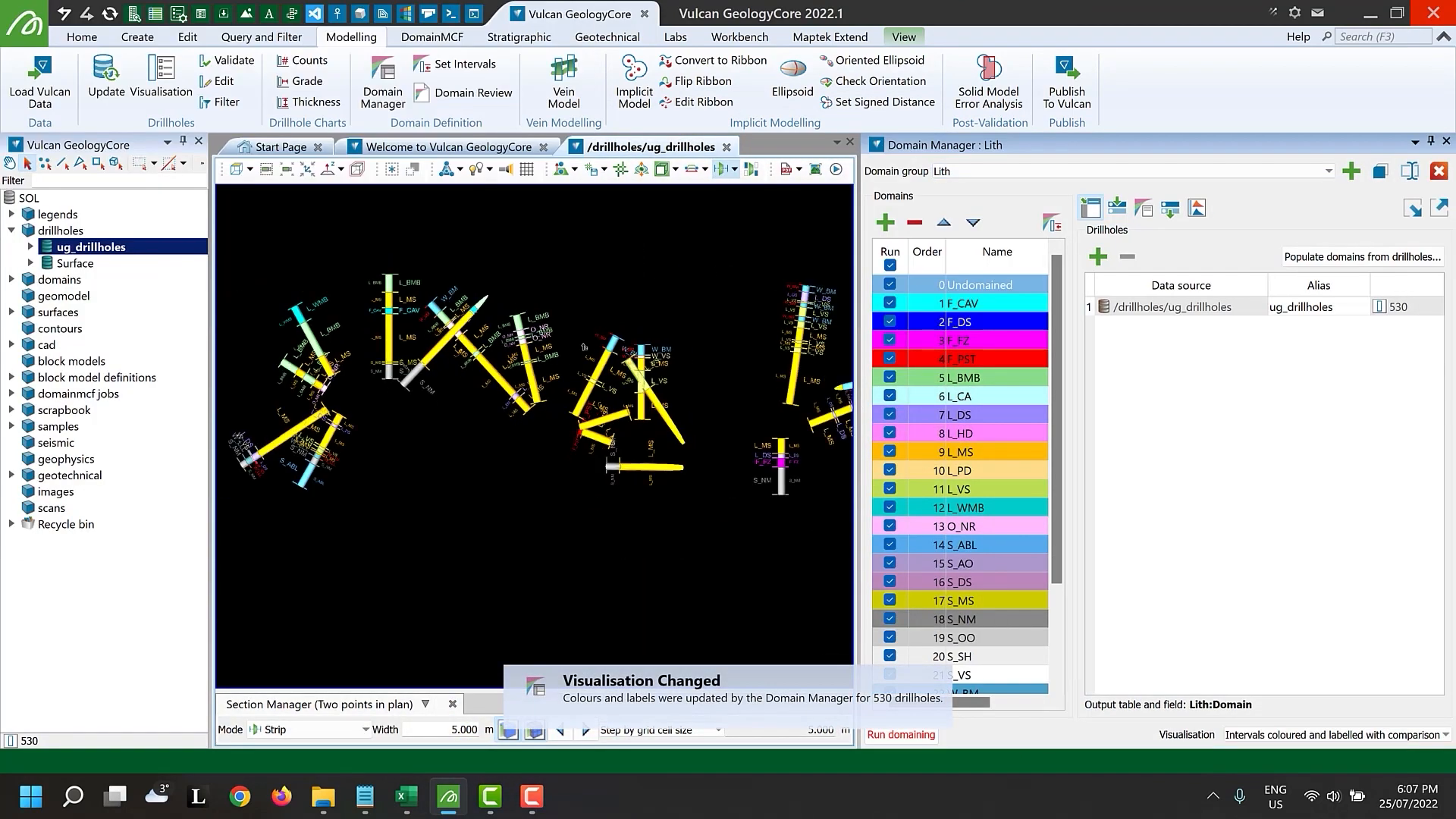
{"action": "scroll", "coordinate": [583, 346], "scroll_direction": "down", "scroll_amount": 3}
{"action": "scroll", "coordinate": [408, 383], "scroll_direction": "up", "scroll_amount": 7}
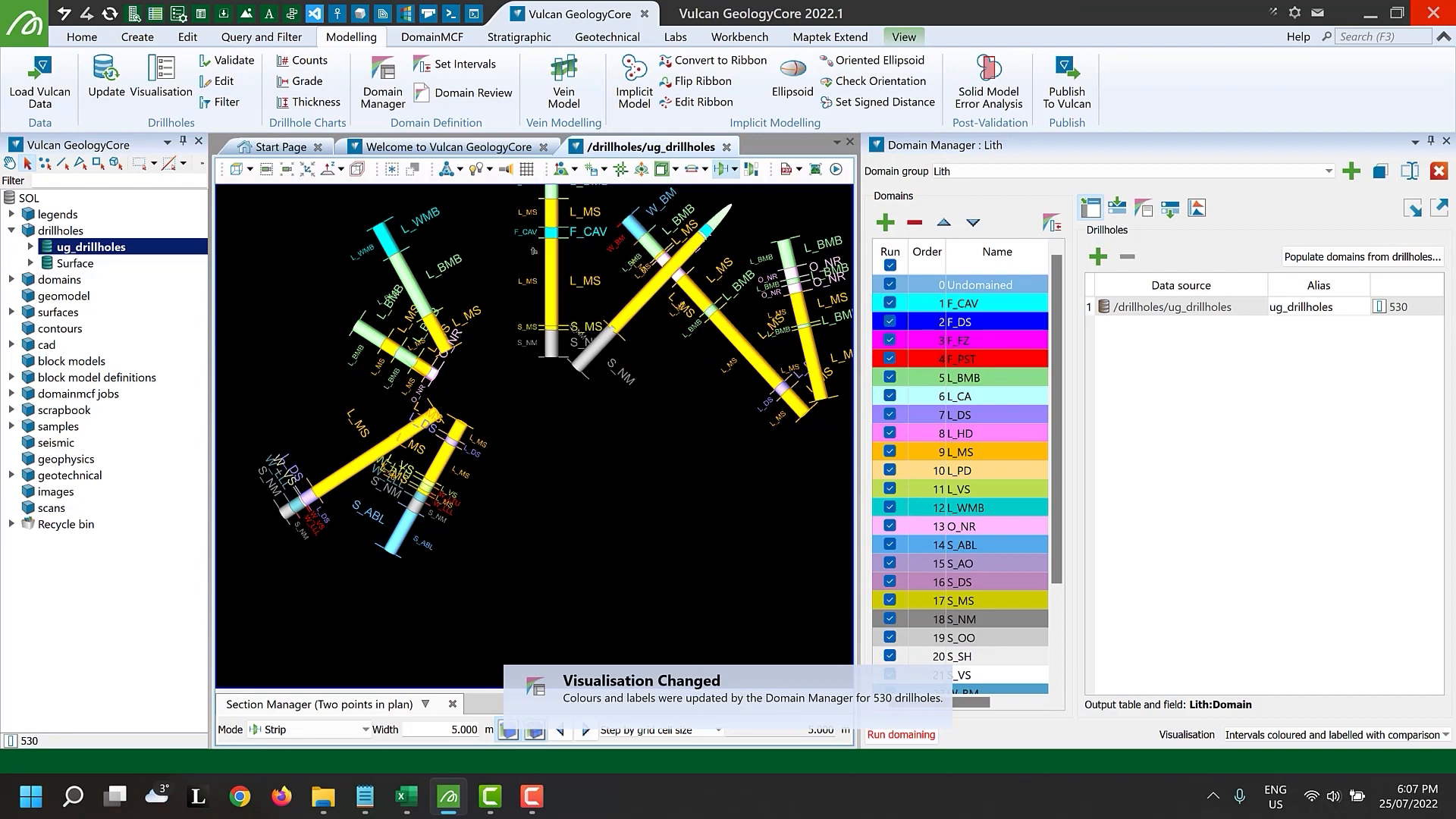
{"action": "scroll", "coordinate": [533, 251], "scroll_direction": "up", "scroll_amount": 2}
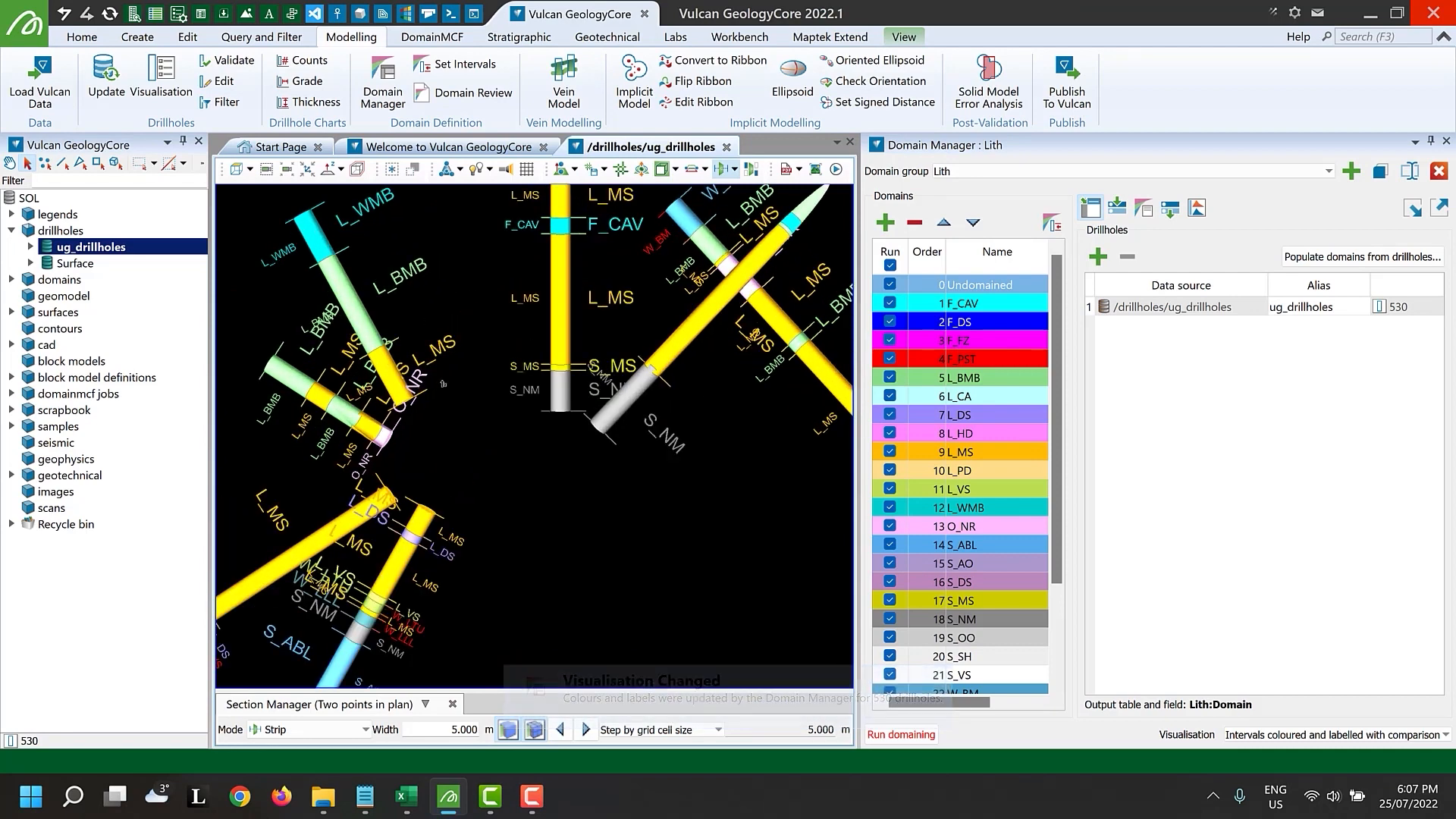
{"action": "scroll", "coordinate": [719, 446], "scroll_direction": "up", "scroll_amount": 2}
{"action": "scroll", "coordinate": [719, 447], "scroll_direction": "up", "scroll_amount": 1}
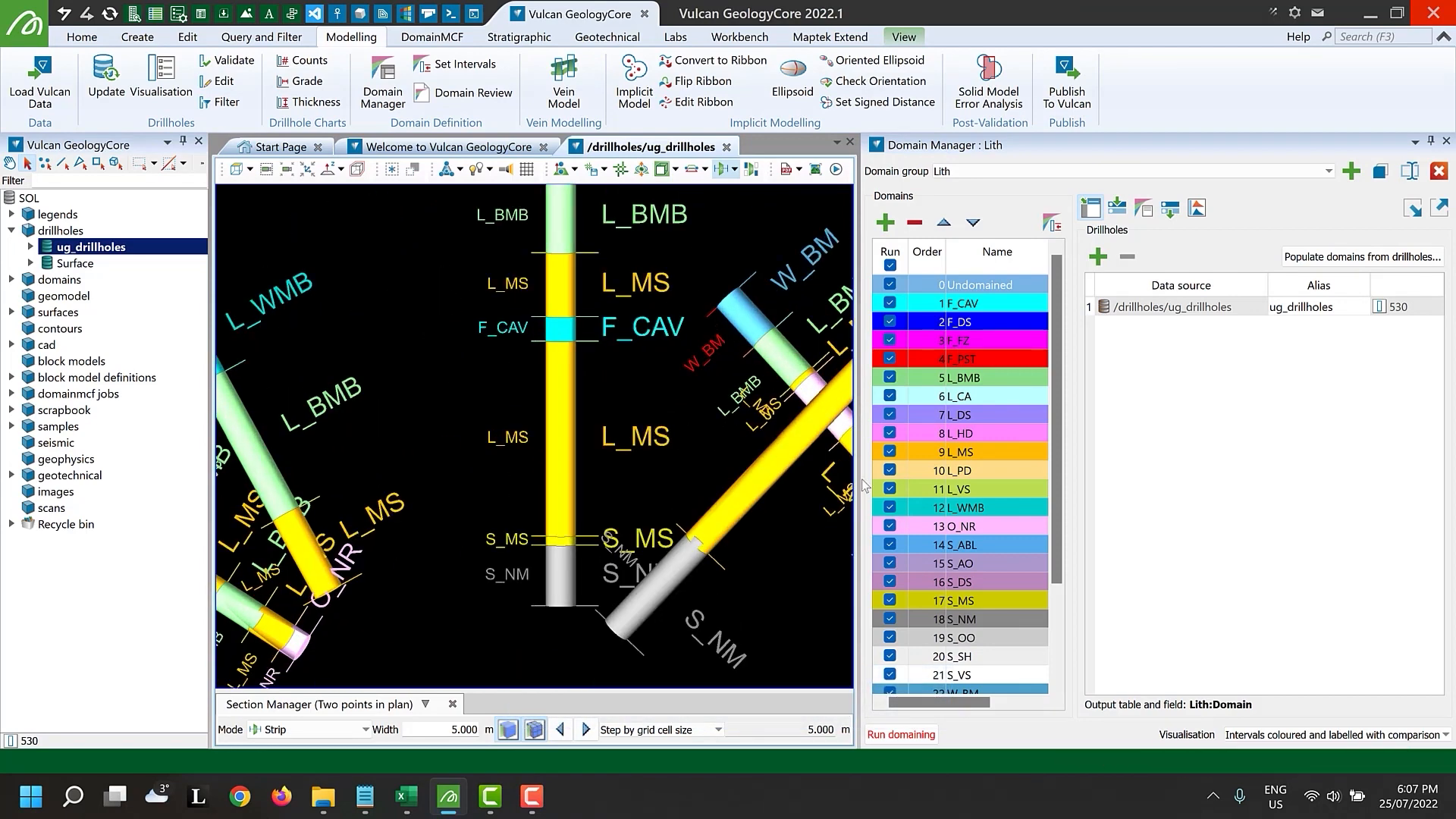
Edit the L_MS domain rules to add a Combine by thickness modifier absorbing intervals less than or equal to 1.000 m
{"action": "left_click", "coordinate": [971, 453]}
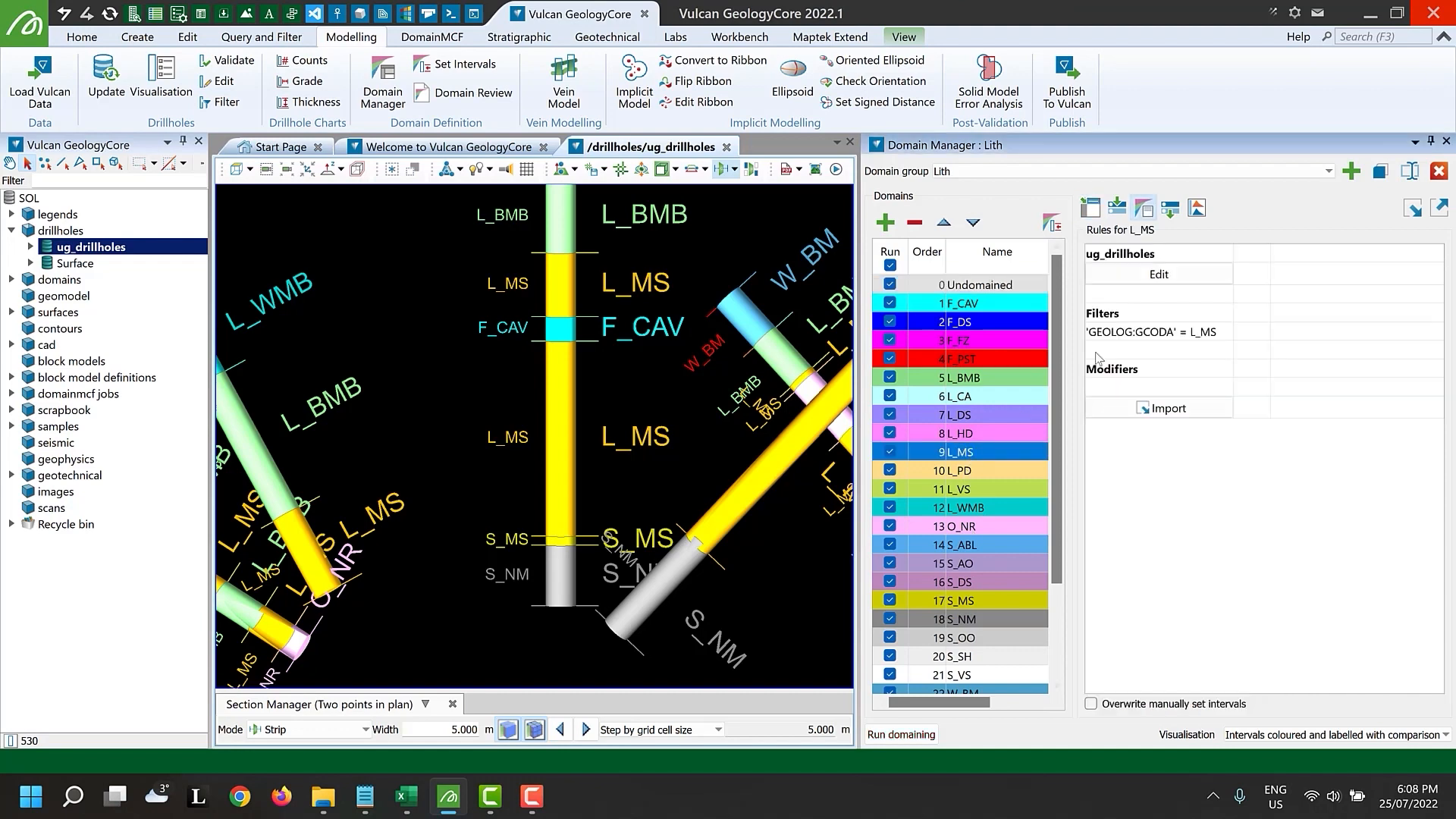
{"action": "left_click", "coordinate": [1146, 277]}
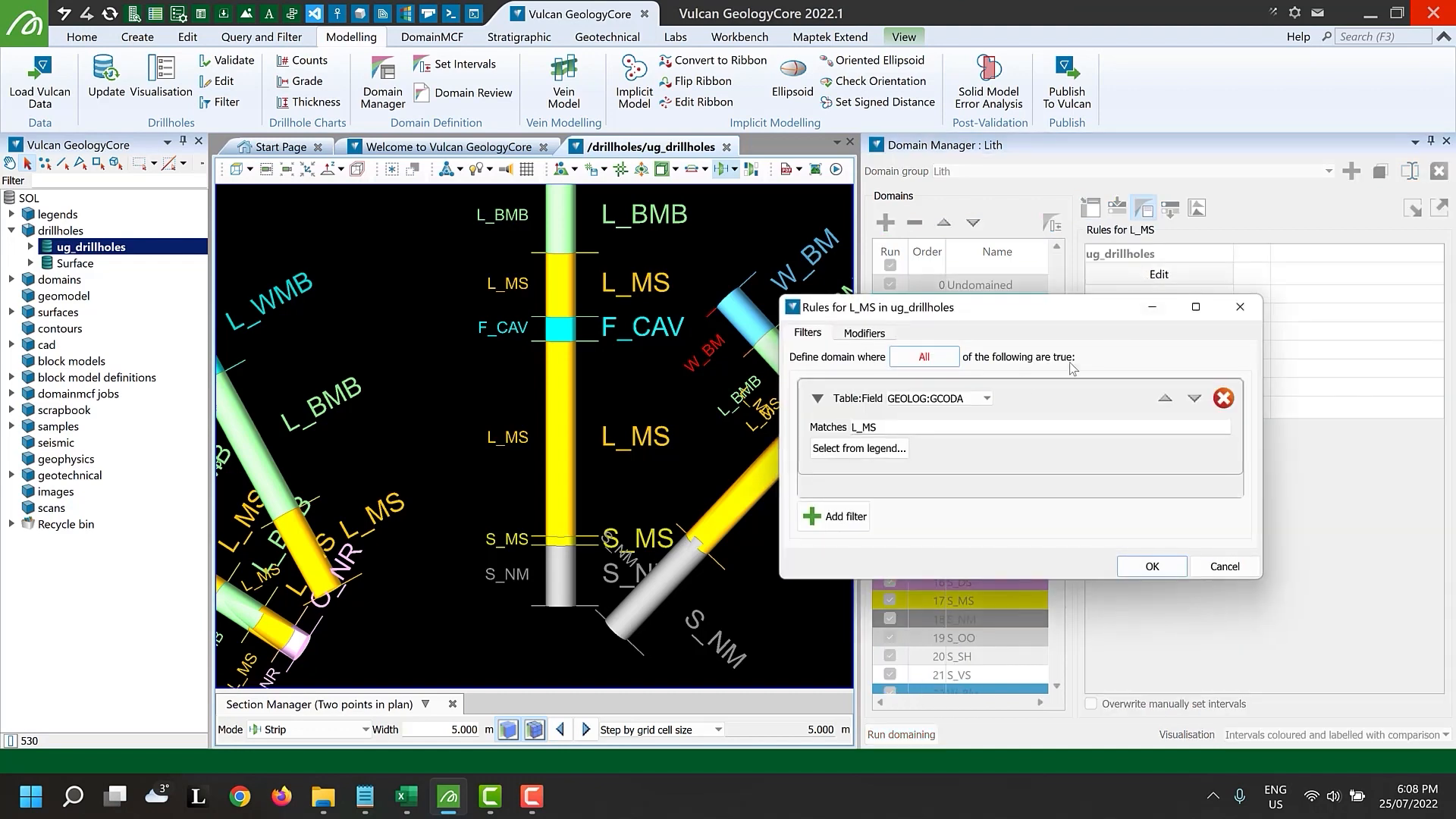
{"action": "left_click", "coordinate": [861, 334]}
{"action": "left_click", "coordinate": [892, 368]}
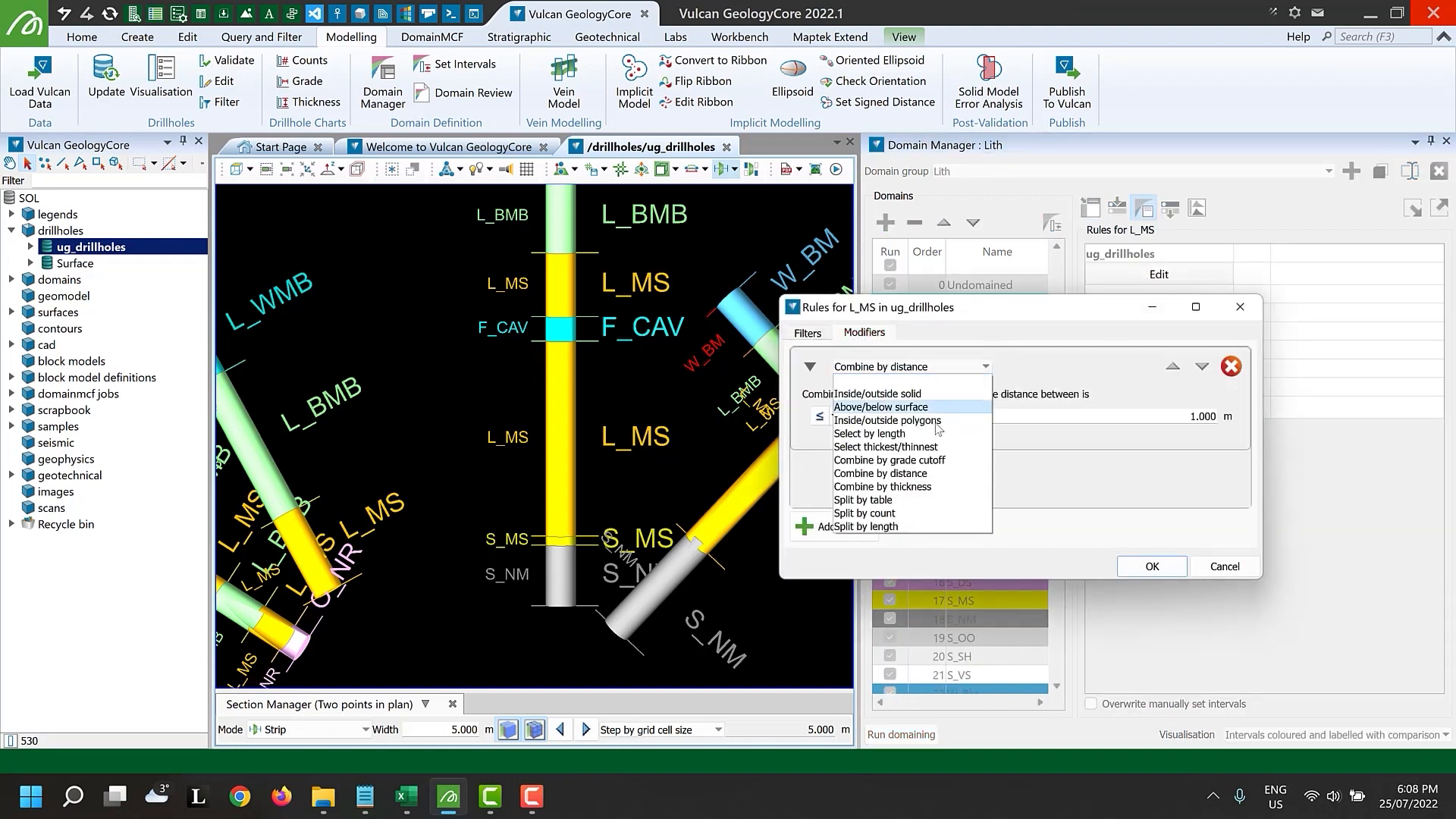
{"action": "left_click", "coordinate": [934, 489]}
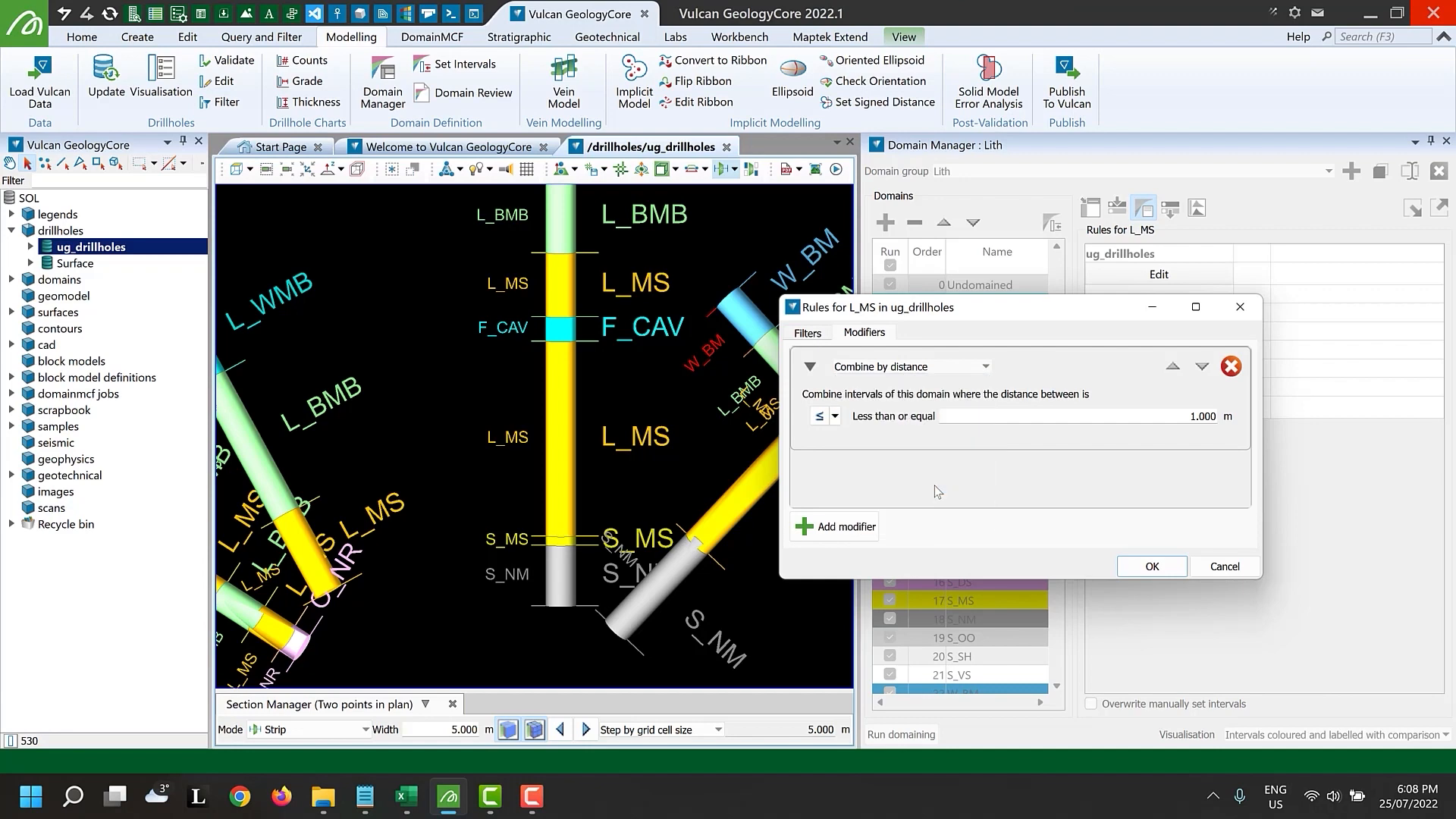
{"action": "left_click", "coordinate": [1132, 570]}
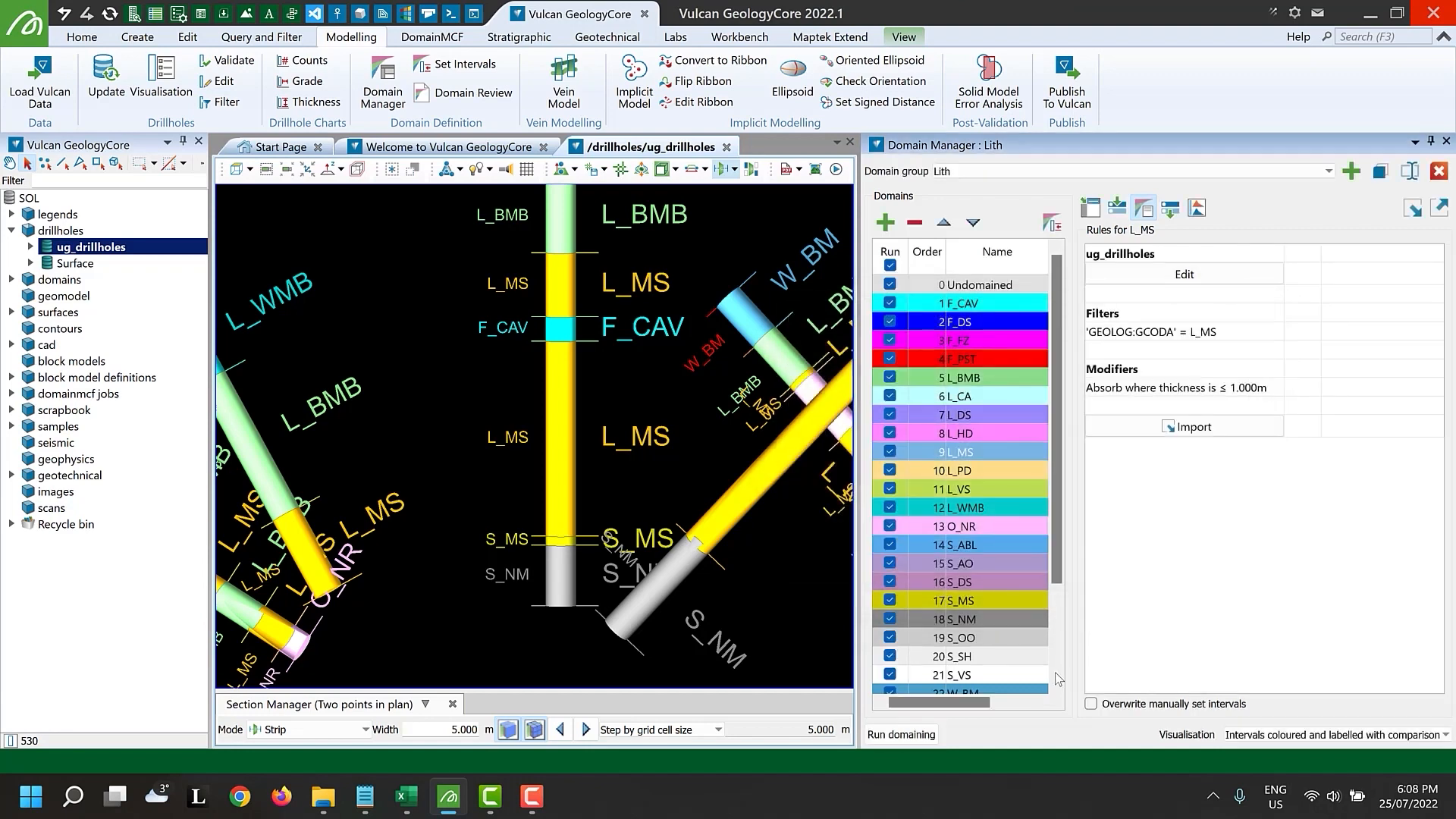
Run domaining, then enable the Domain counts chart and open the charts
{"action": "left_click", "coordinate": [903, 735]}
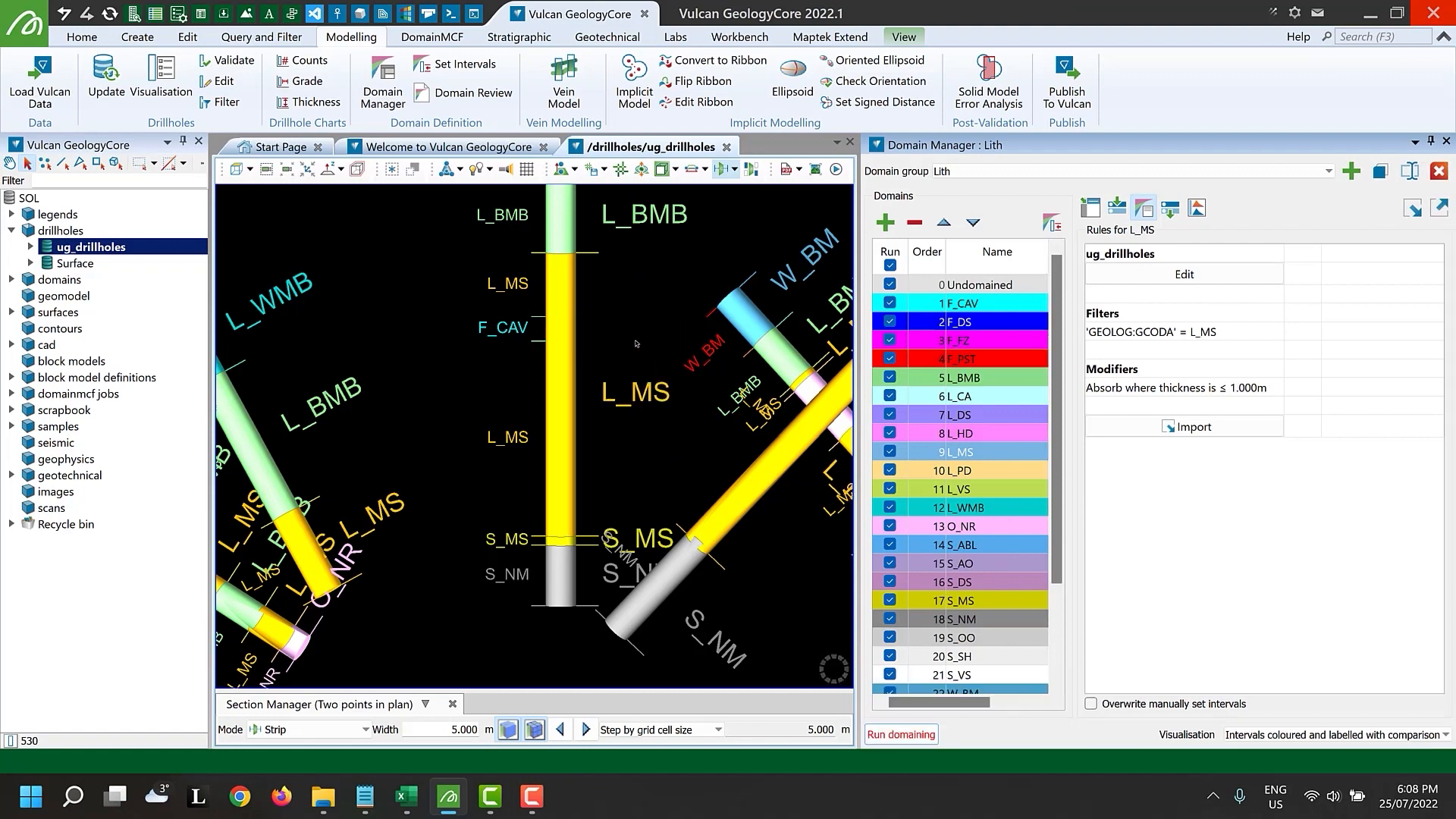
{"action": "scroll", "coordinate": [636, 344], "scroll_direction": "down", "scroll_amount": 5}
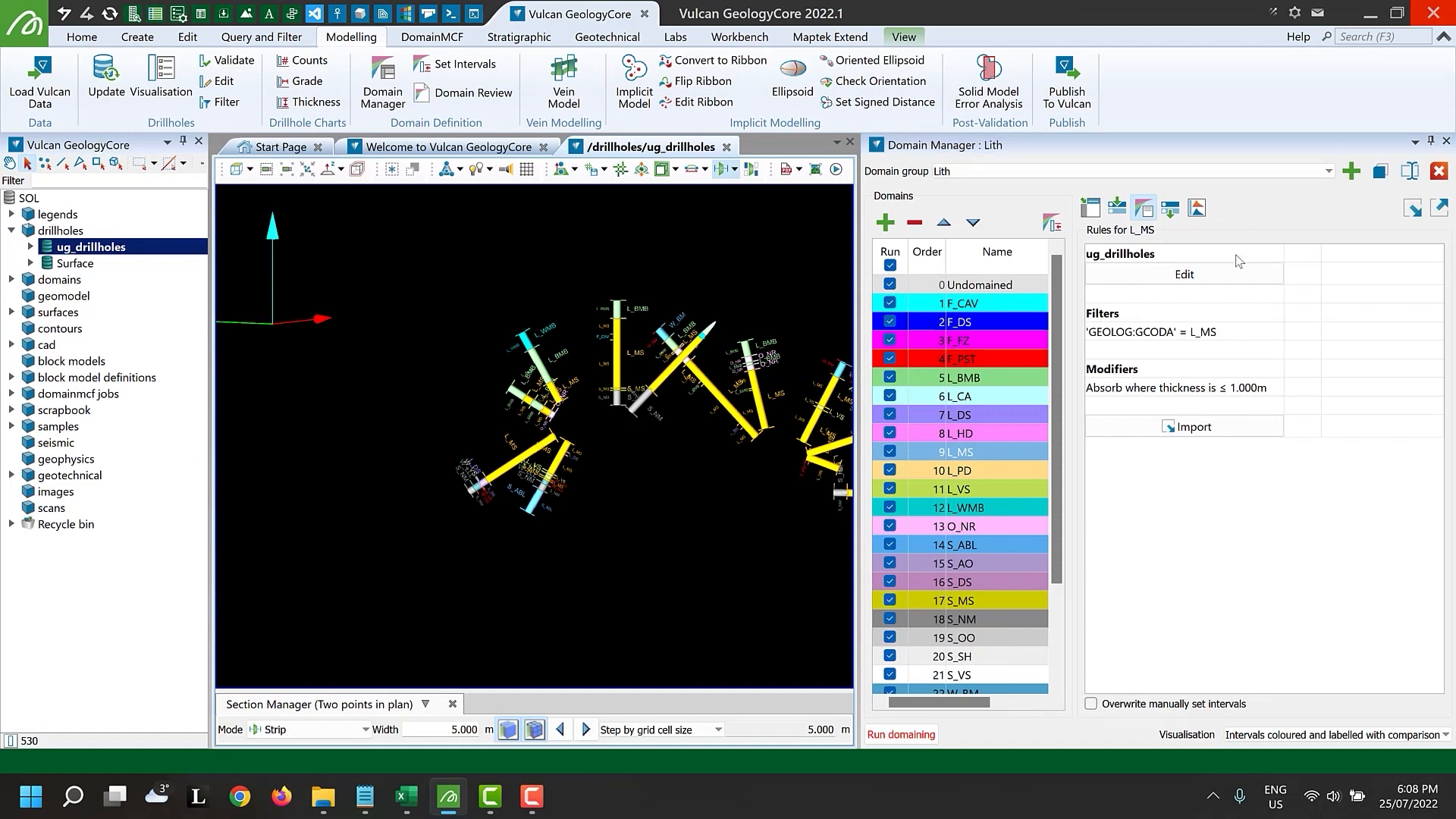
{"action": "left_click", "coordinate": [1198, 208]}
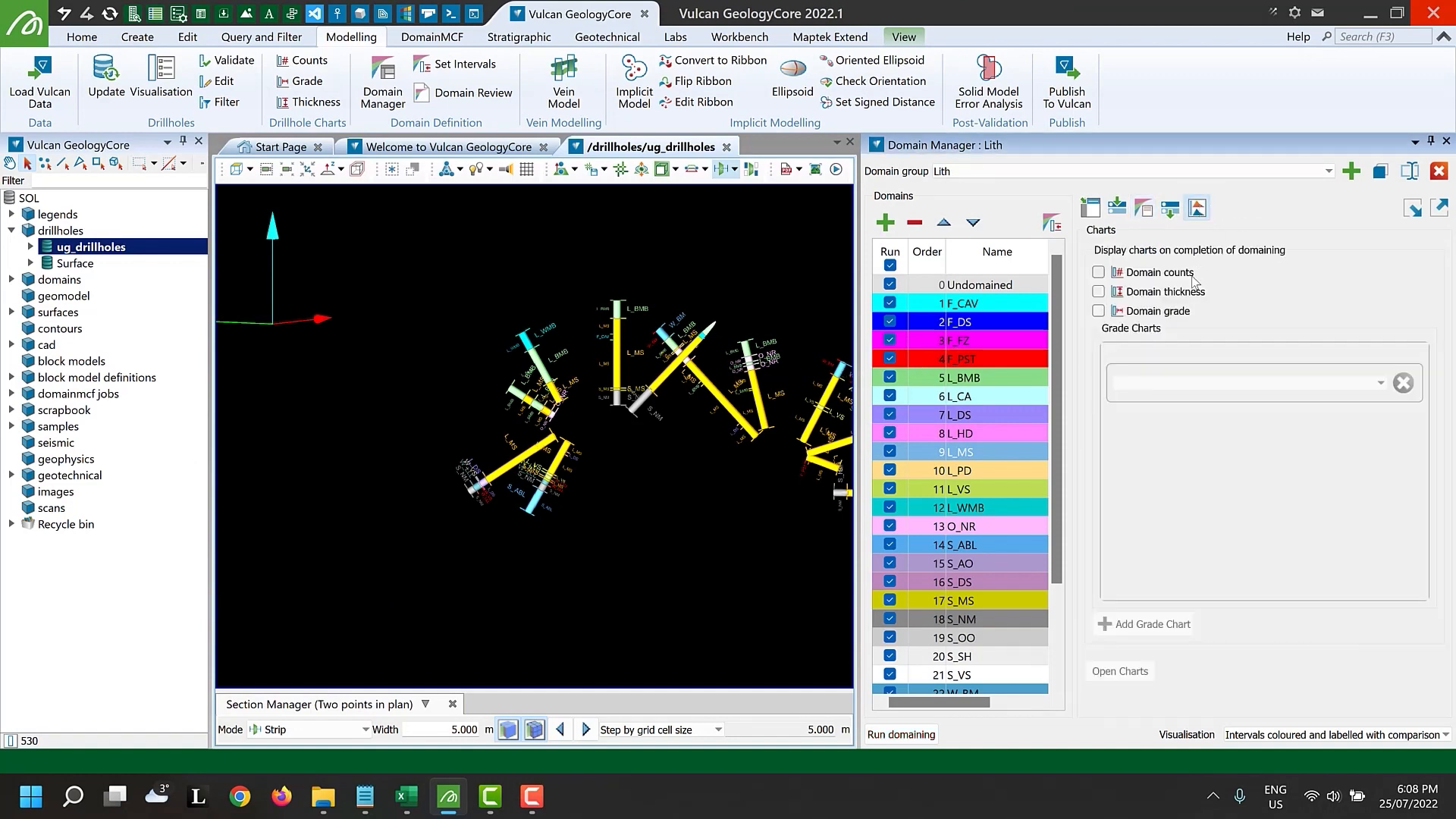
{"action": "left_click", "coordinate": [1191, 275]}
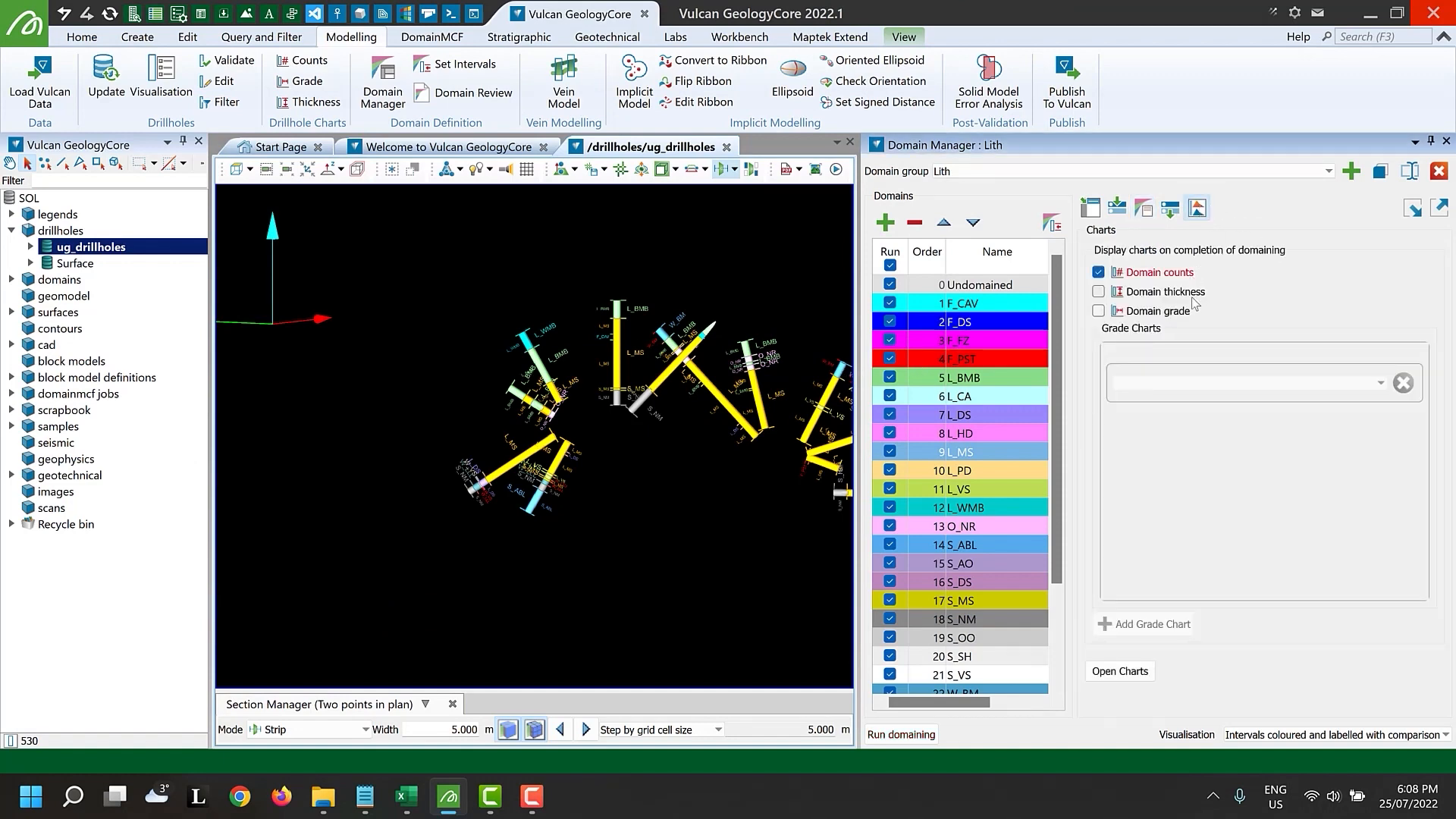
{"action": "left_click", "coordinate": [1120, 671]}
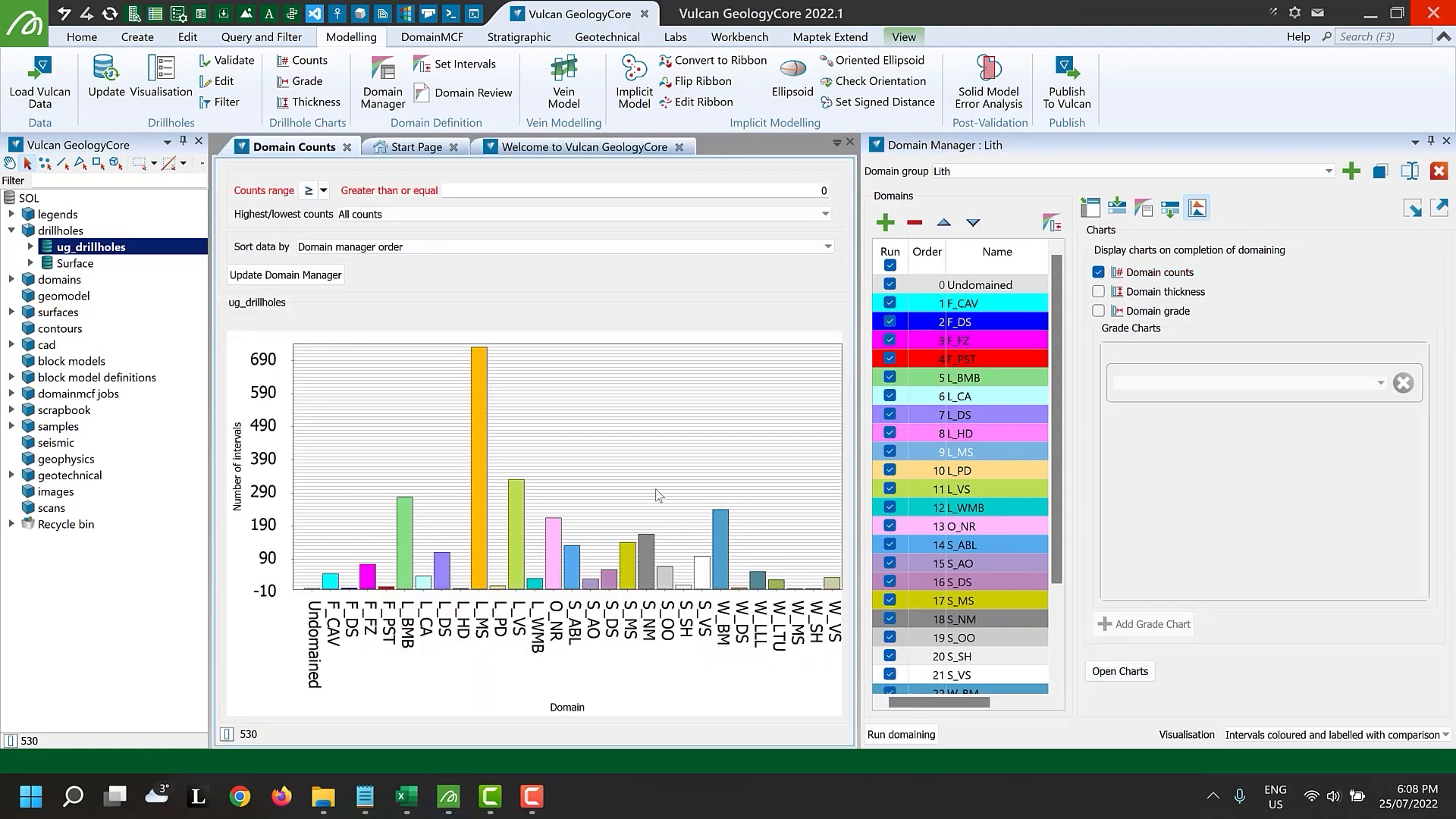
Limit the counts chart to the 6 highest count domains and update the Domain Manager with that selection
{"action": "left_click", "coordinate": [522, 214]}
{"action": "left_click", "coordinate": [530, 243]}
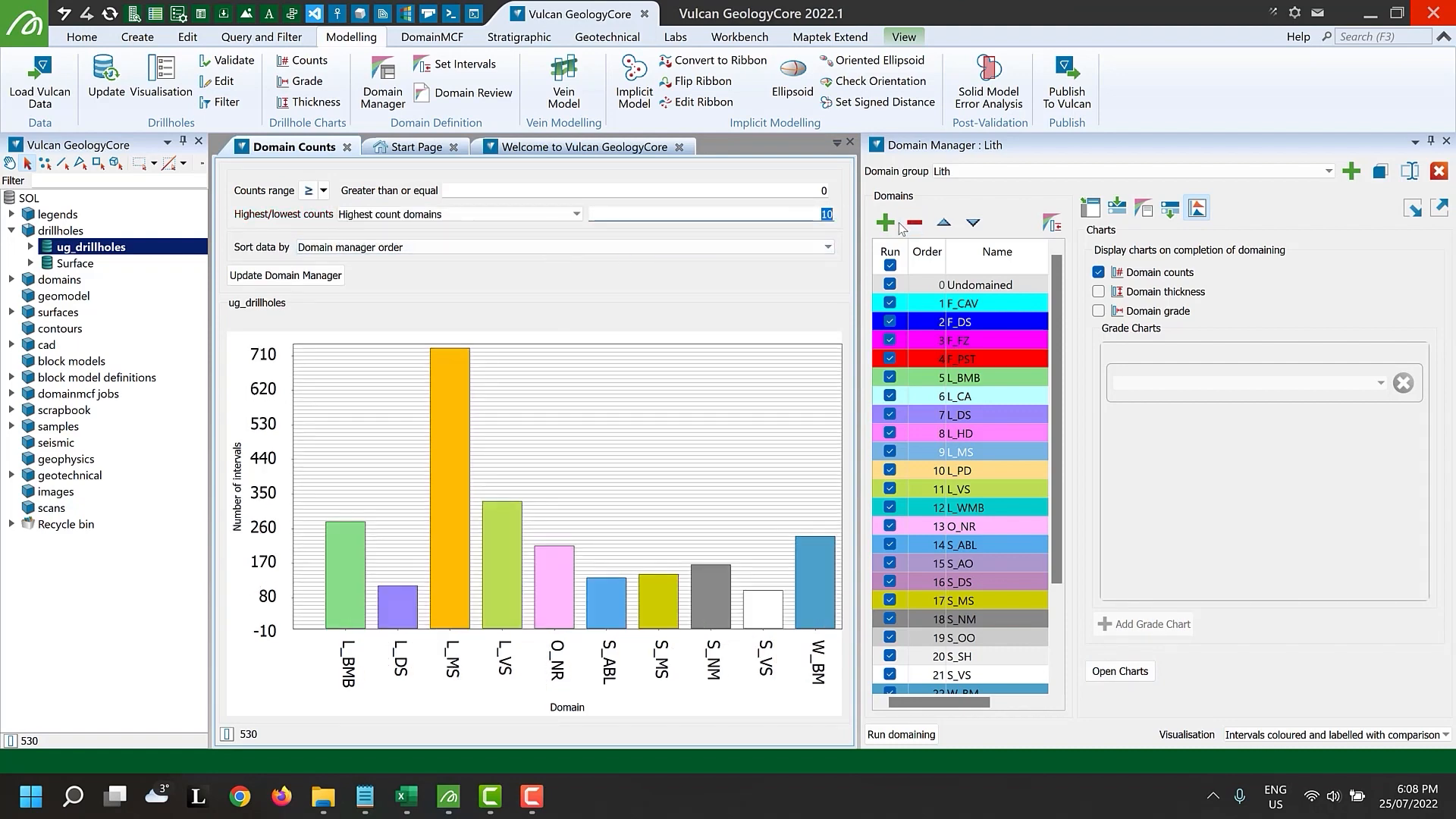
{"action": "type", "text": "6"}
{"action": "key", "text": "Return"}
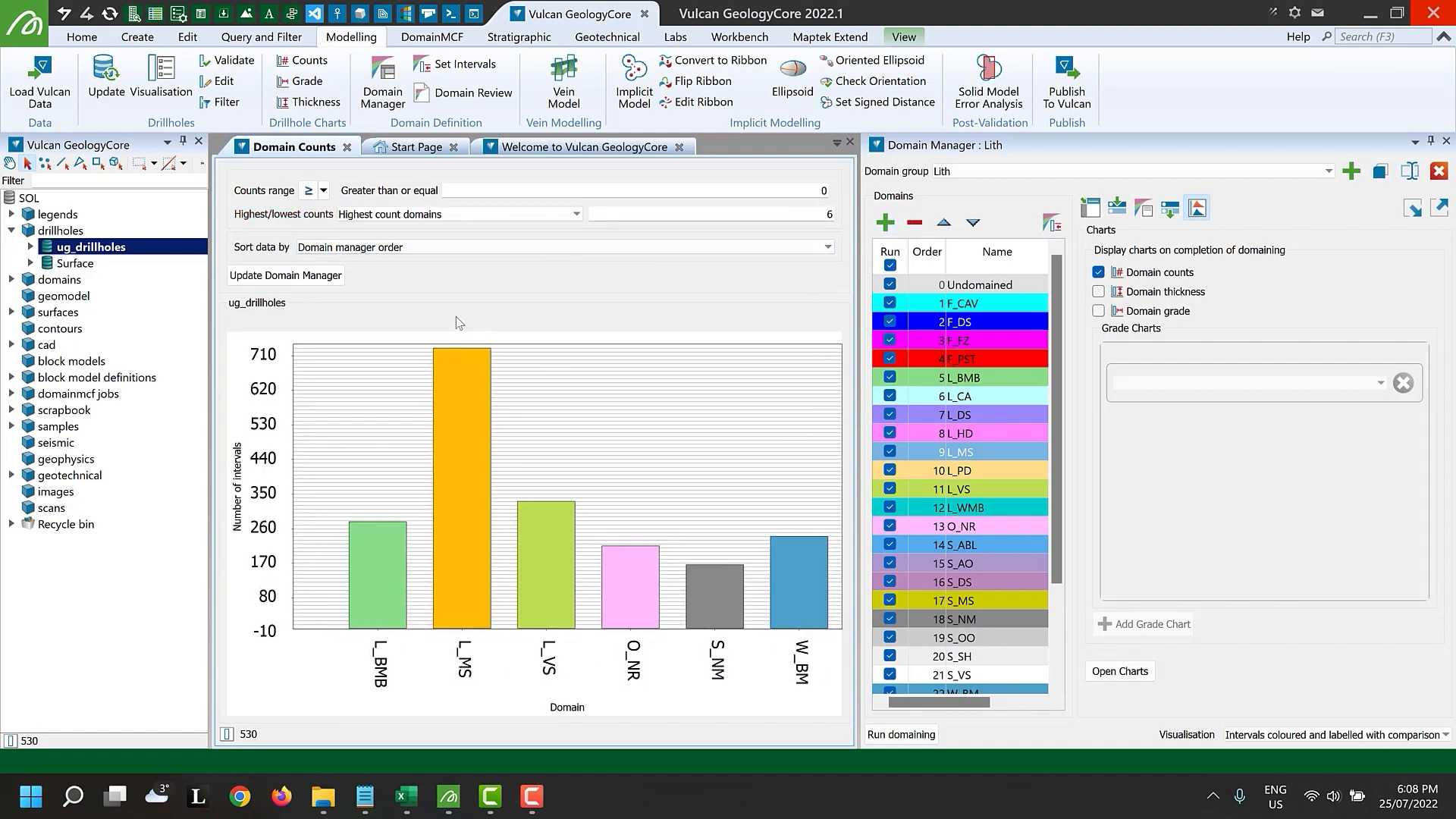
{"action": "left_click", "coordinate": [338, 277]}
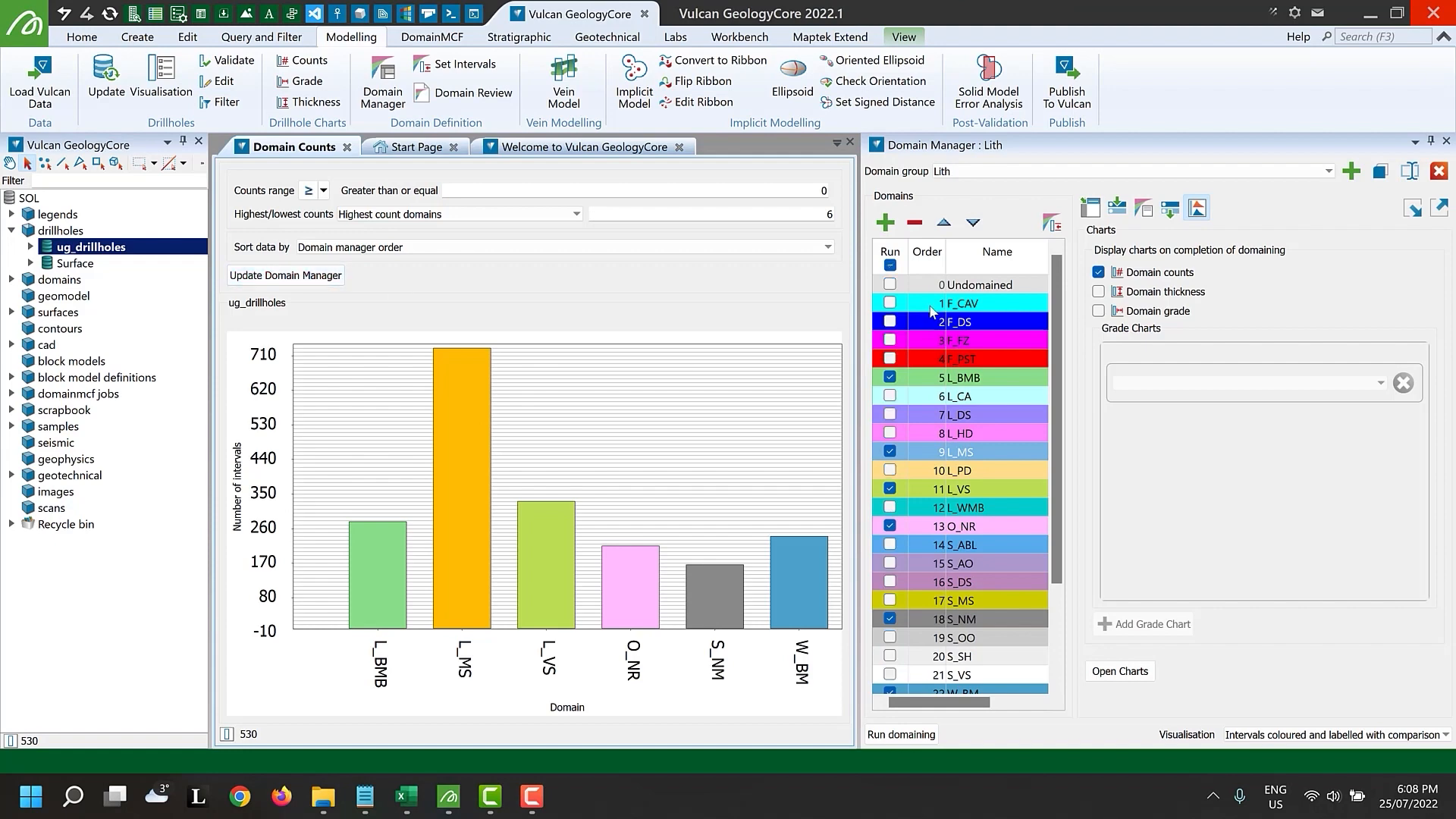
Include the Undomained domain in the run and run domaining again
{"action": "left_click", "coordinate": [892, 285]}
{"action": "left_click", "coordinate": [901, 734]}
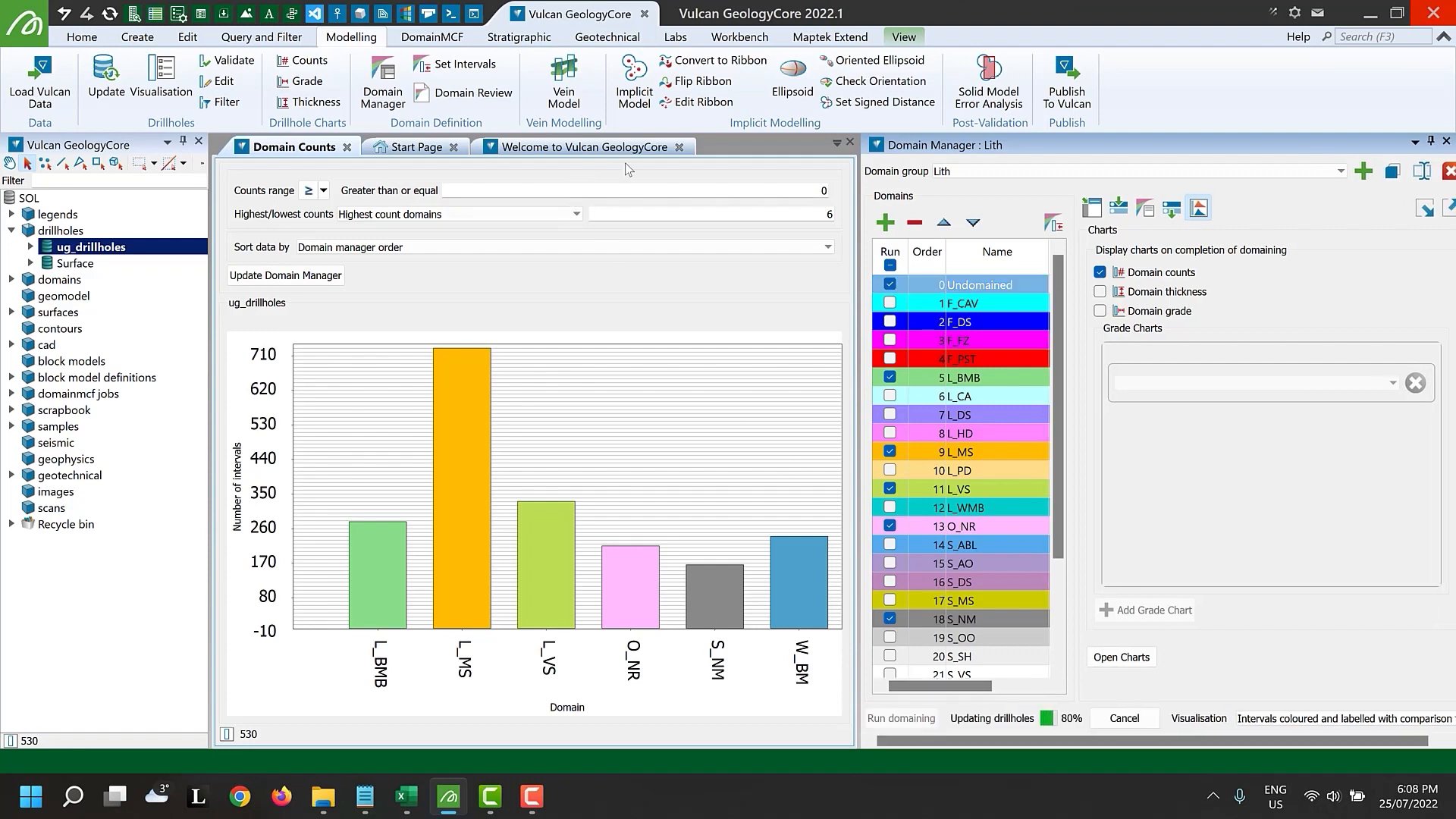
Turn off the Domain counts chart and return to the drillhole view
{"action": "left_click", "coordinate": [1161, 273]}
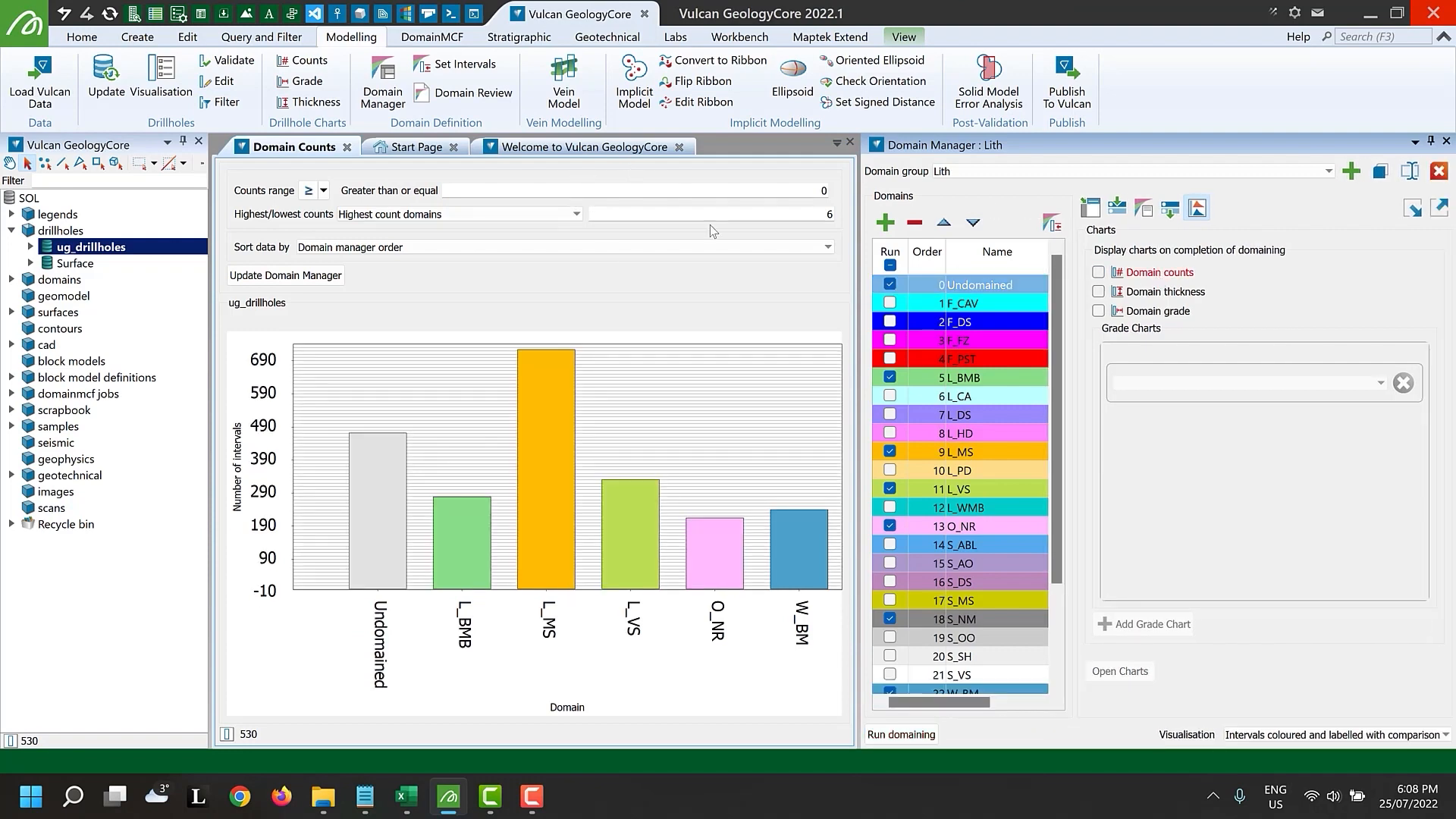
{"action": "left_click", "coordinate": [347, 148]}
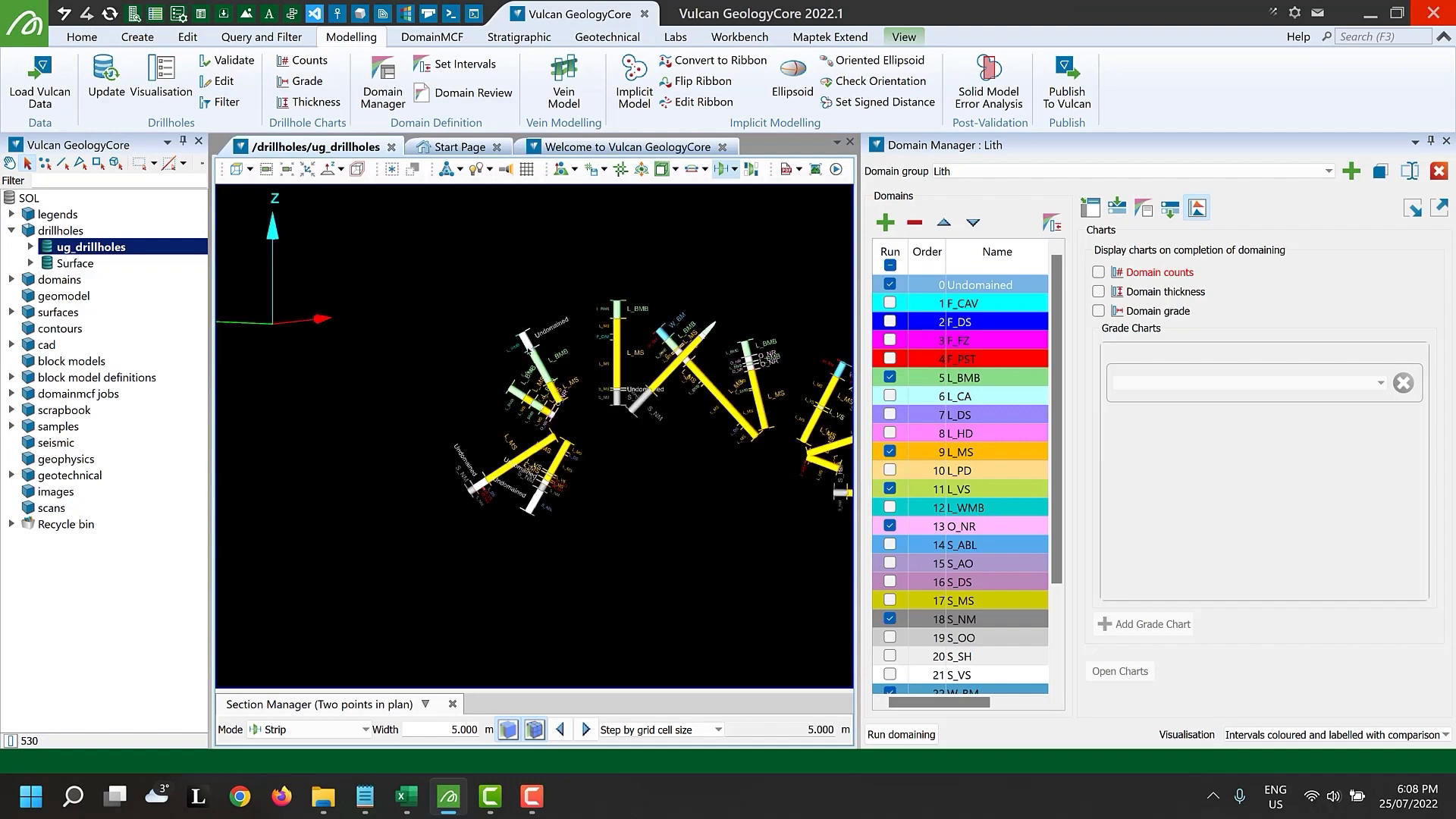
{"action": "scroll", "coordinate": [564, 422], "scroll_direction": "up", "scroll_amount": 2}
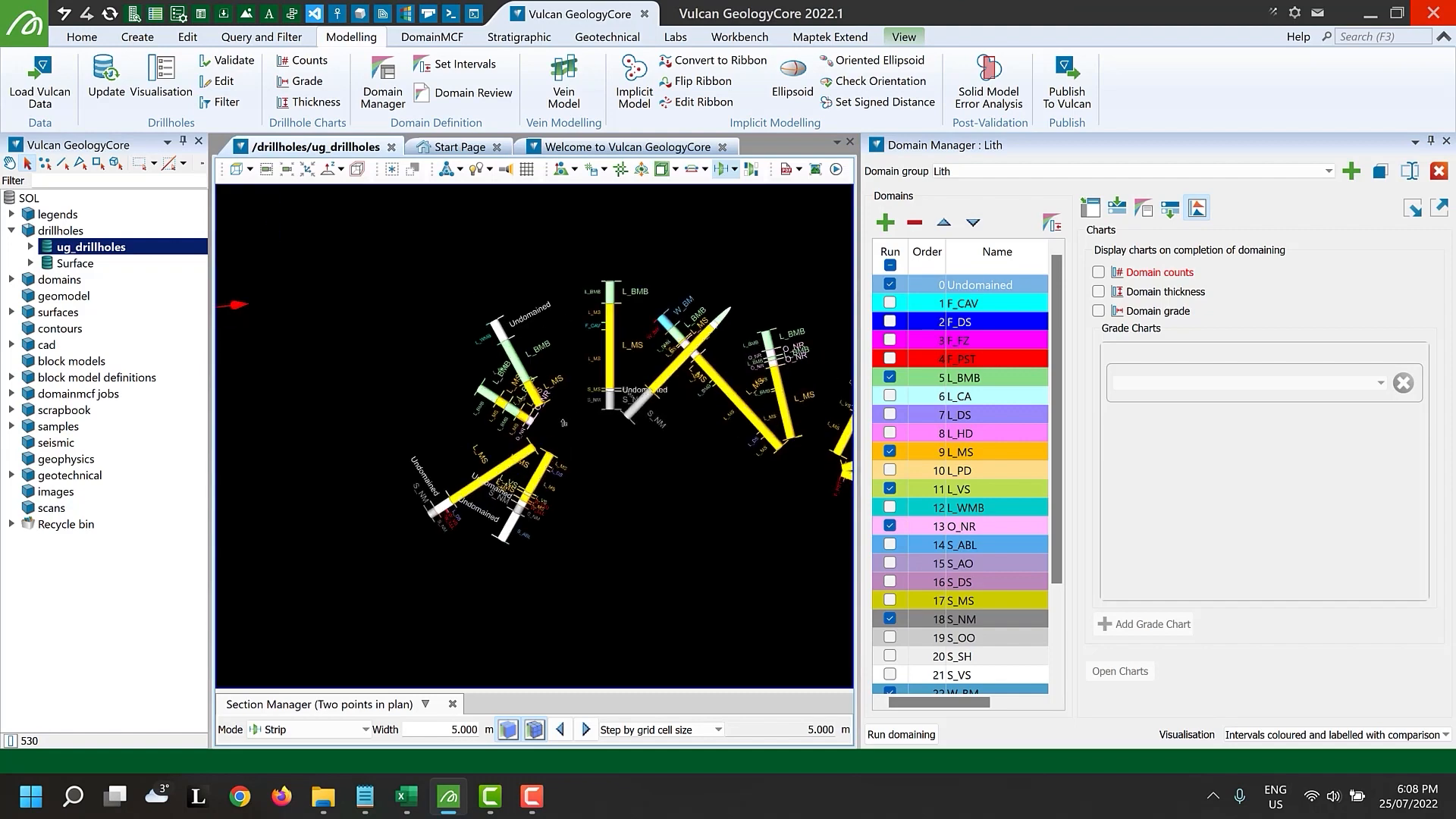
{"action": "scroll", "coordinate": [530, 499], "scroll_direction": "up", "scroll_amount": 3}
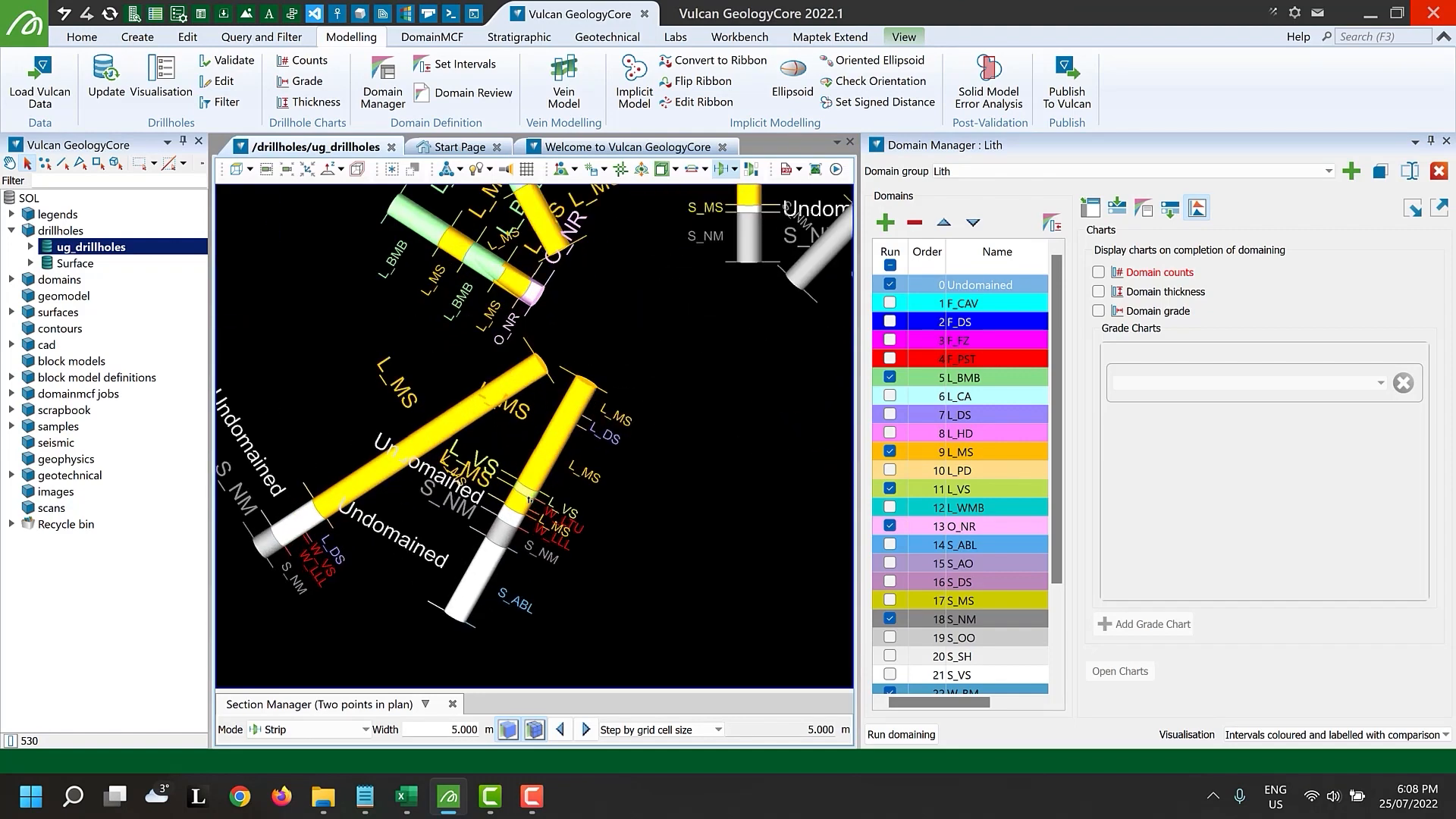
{"action": "scroll", "coordinate": [531, 500], "scroll_direction": "up", "scroll_amount": 1}
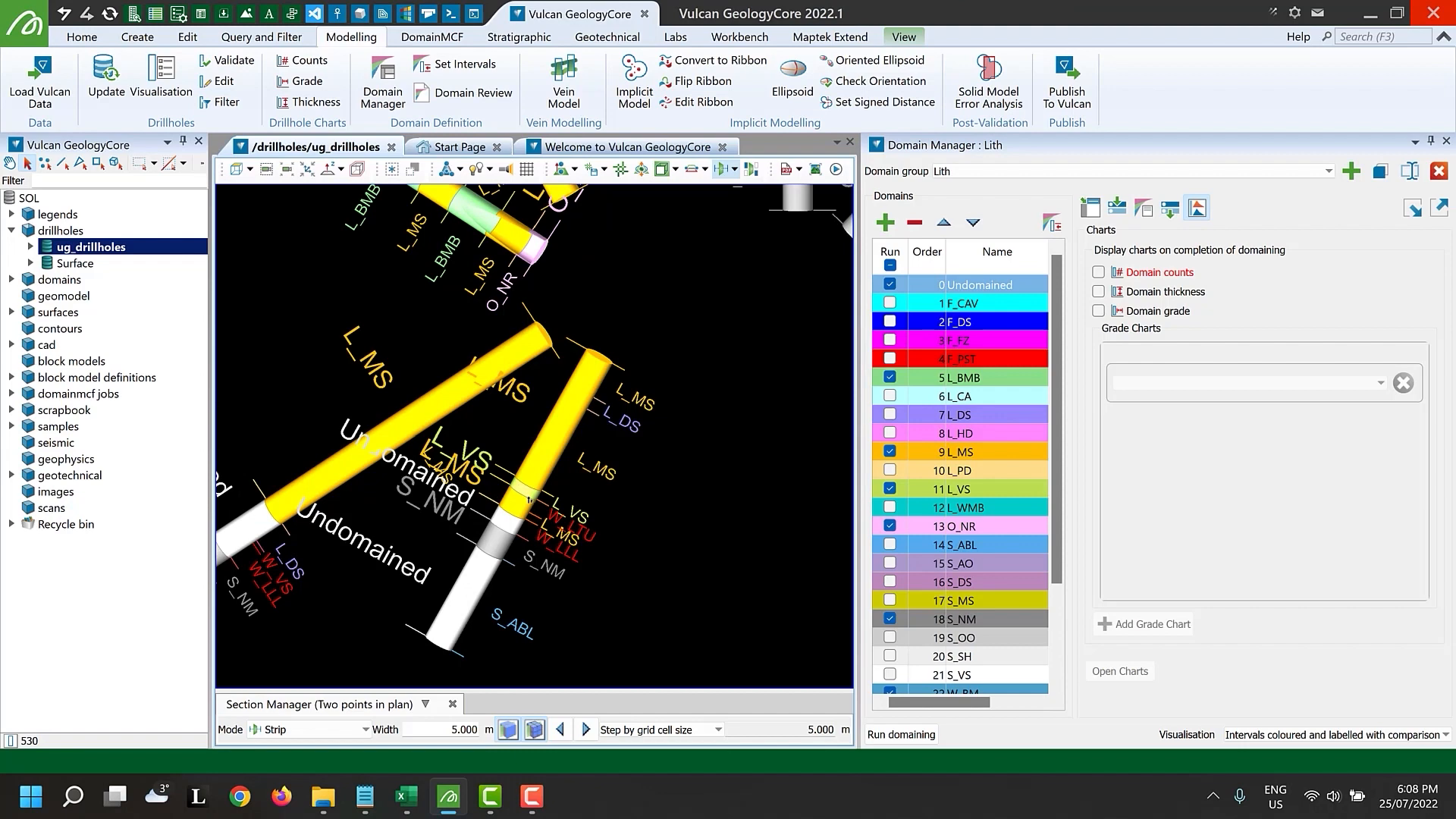
Add a Combine by thickness postprocessing modifier at less than or equal to 1.000 m and run domaining
{"action": "left_click", "coordinate": [1171, 210]}
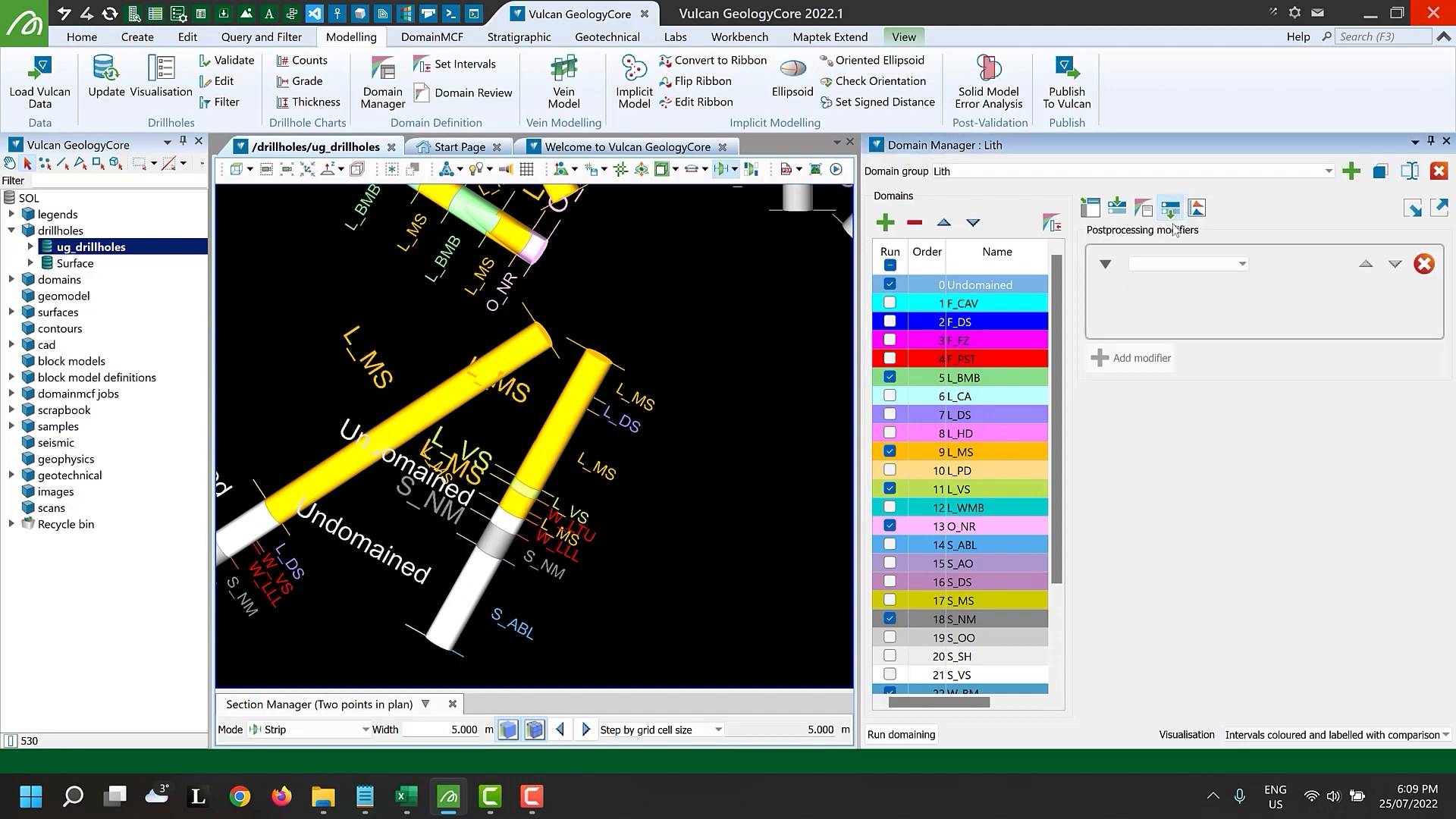
{"action": "left_click", "coordinate": [1244, 265]}
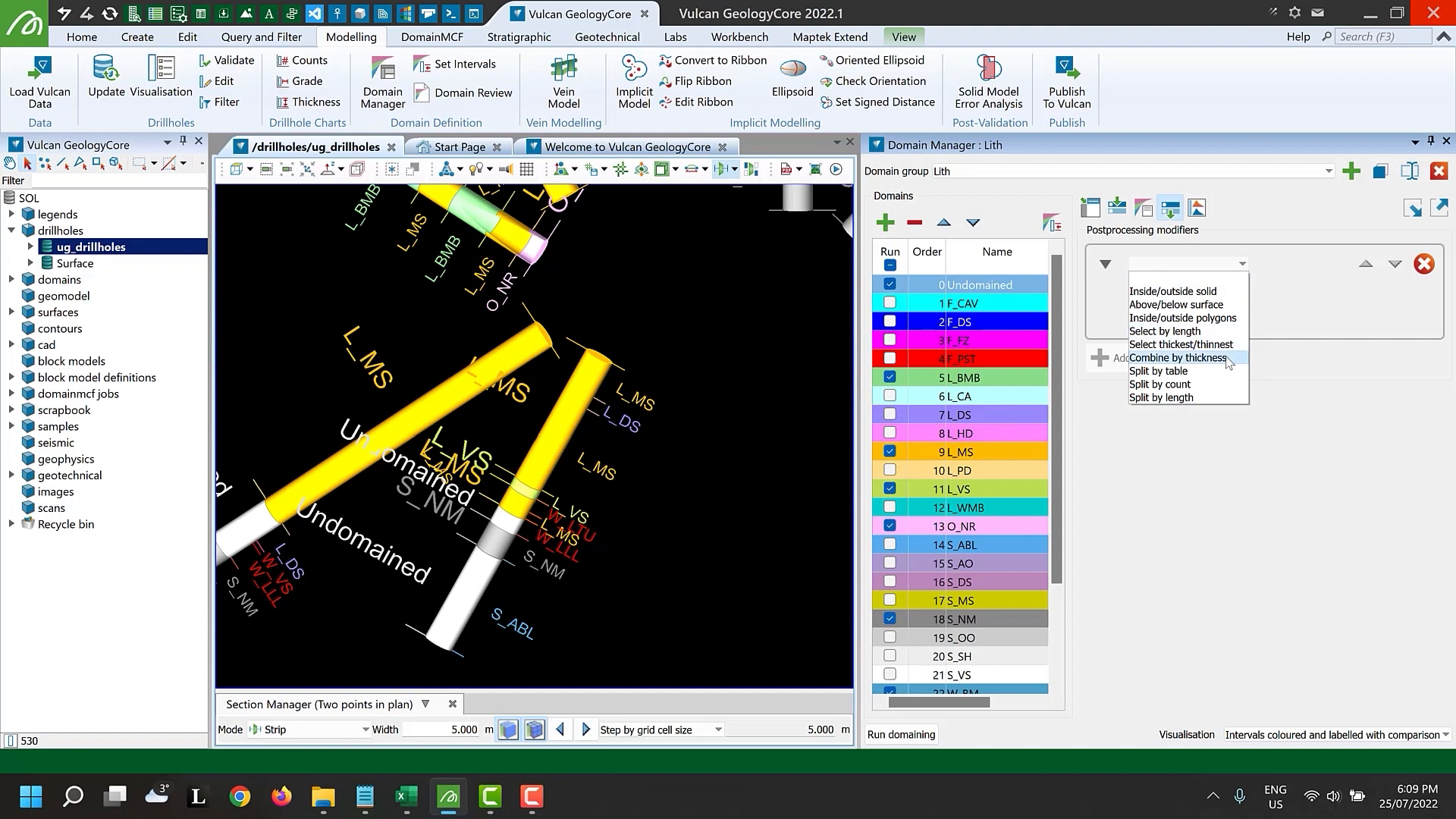
{"action": "left_click", "coordinate": [1176, 358]}
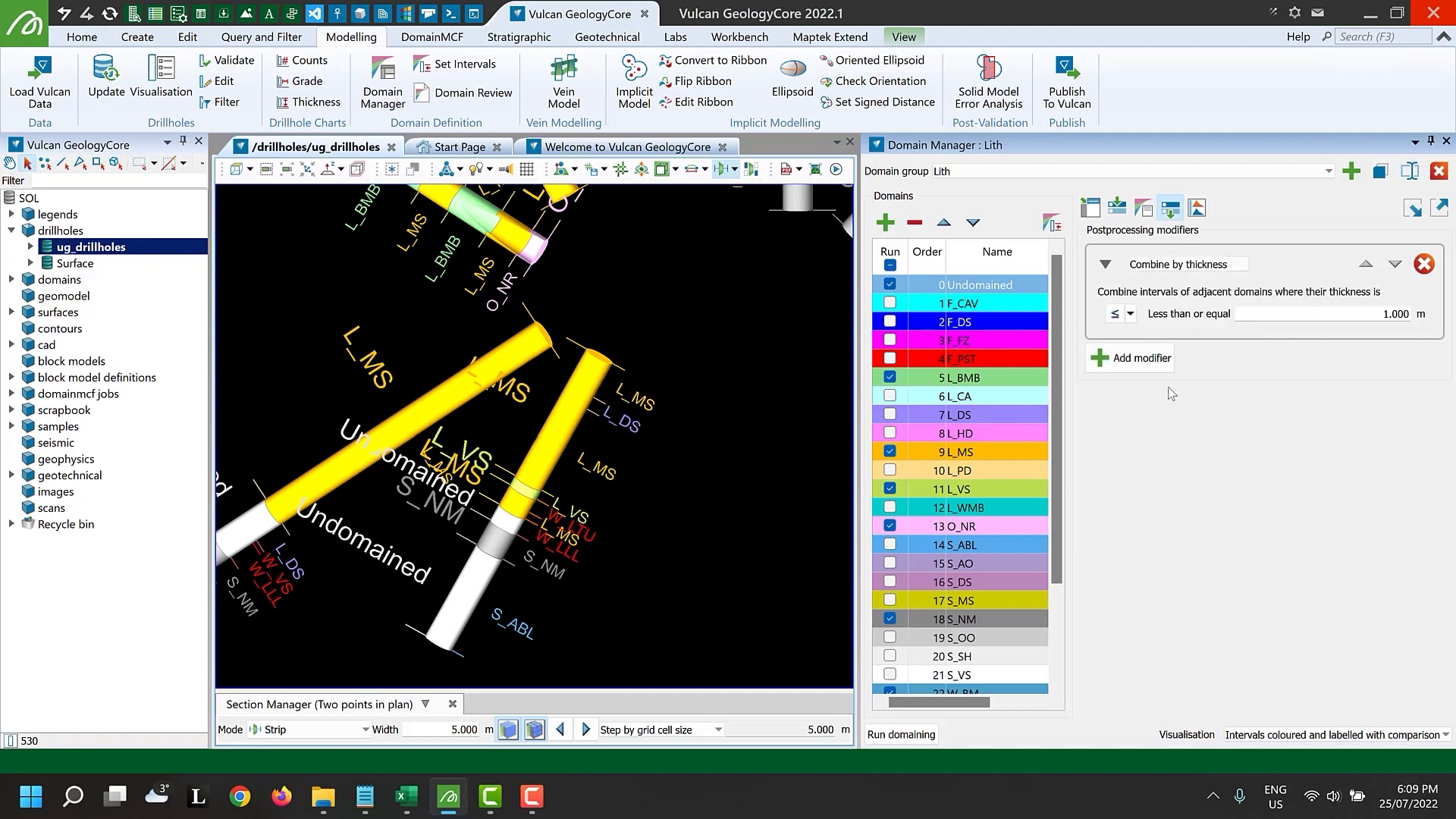
{"action": "left_click", "coordinate": [917, 736]}
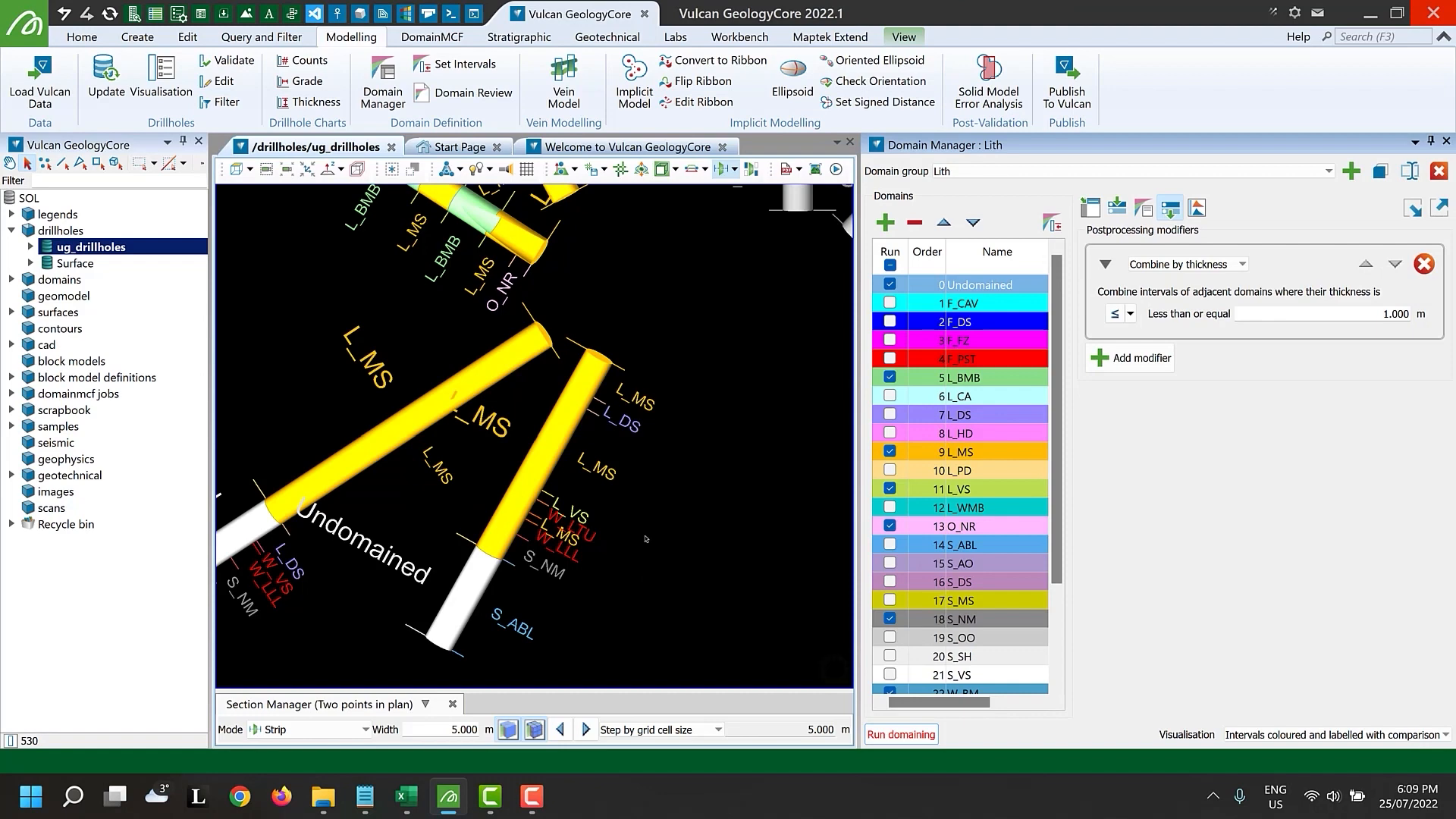
Add a Split by length postprocessing modifier at 1.000 m and run domaining
{"action": "left_click", "coordinate": [1132, 358]}
{"action": "left_click", "coordinate": [1187, 361]}
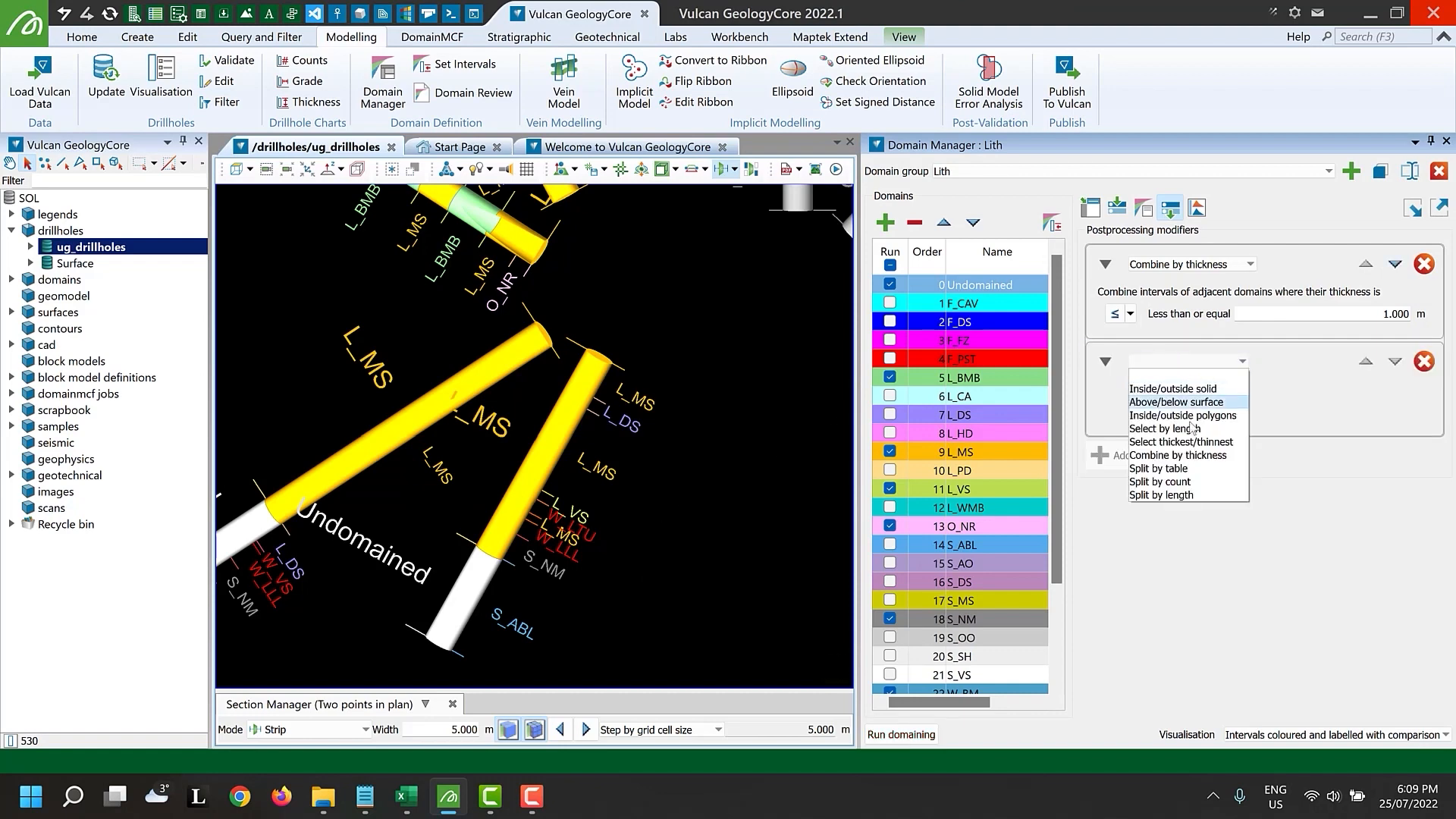
{"action": "left_click", "coordinate": [1197, 495]}
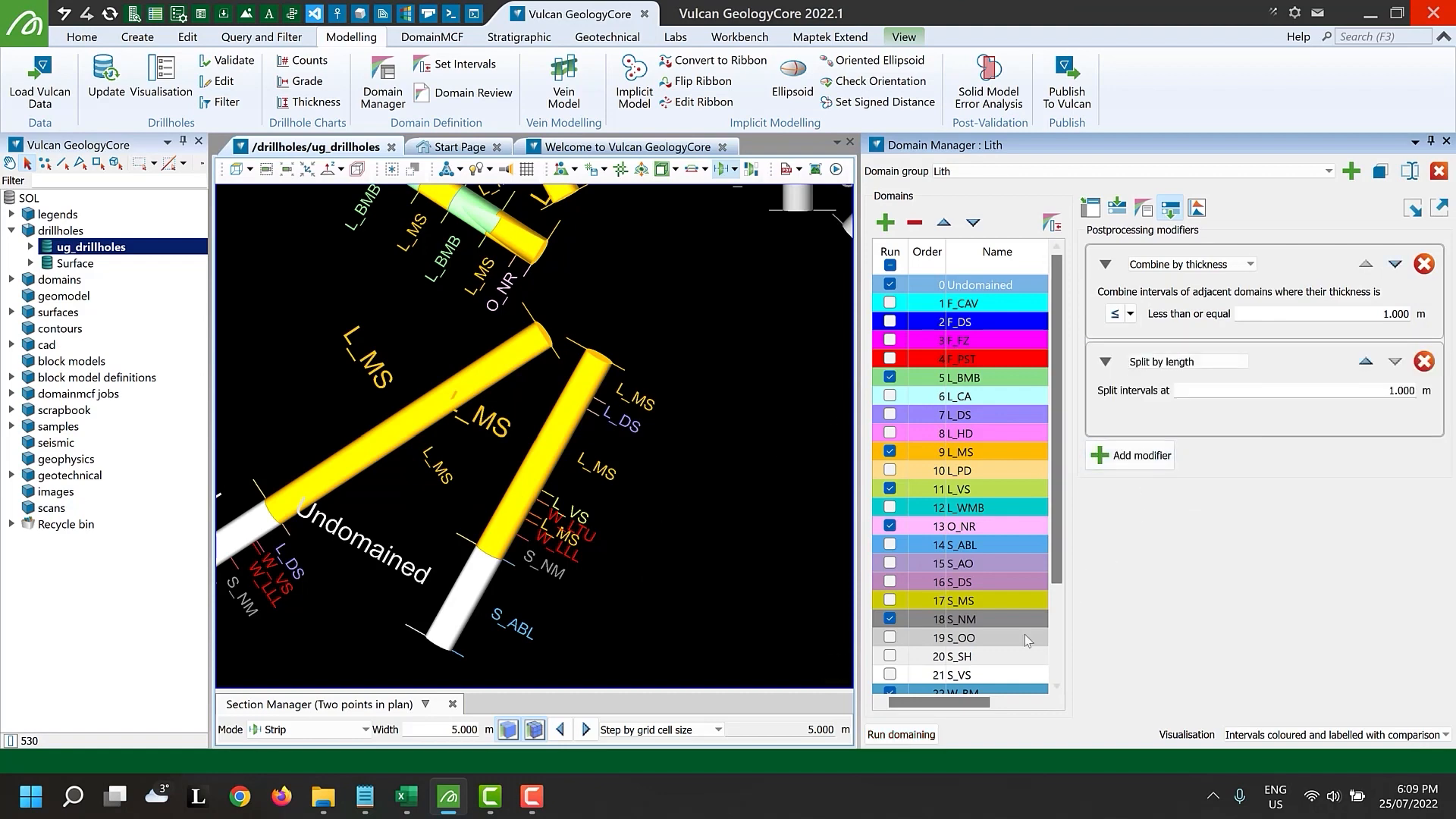
{"action": "left_click", "coordinate": [914, 735]}
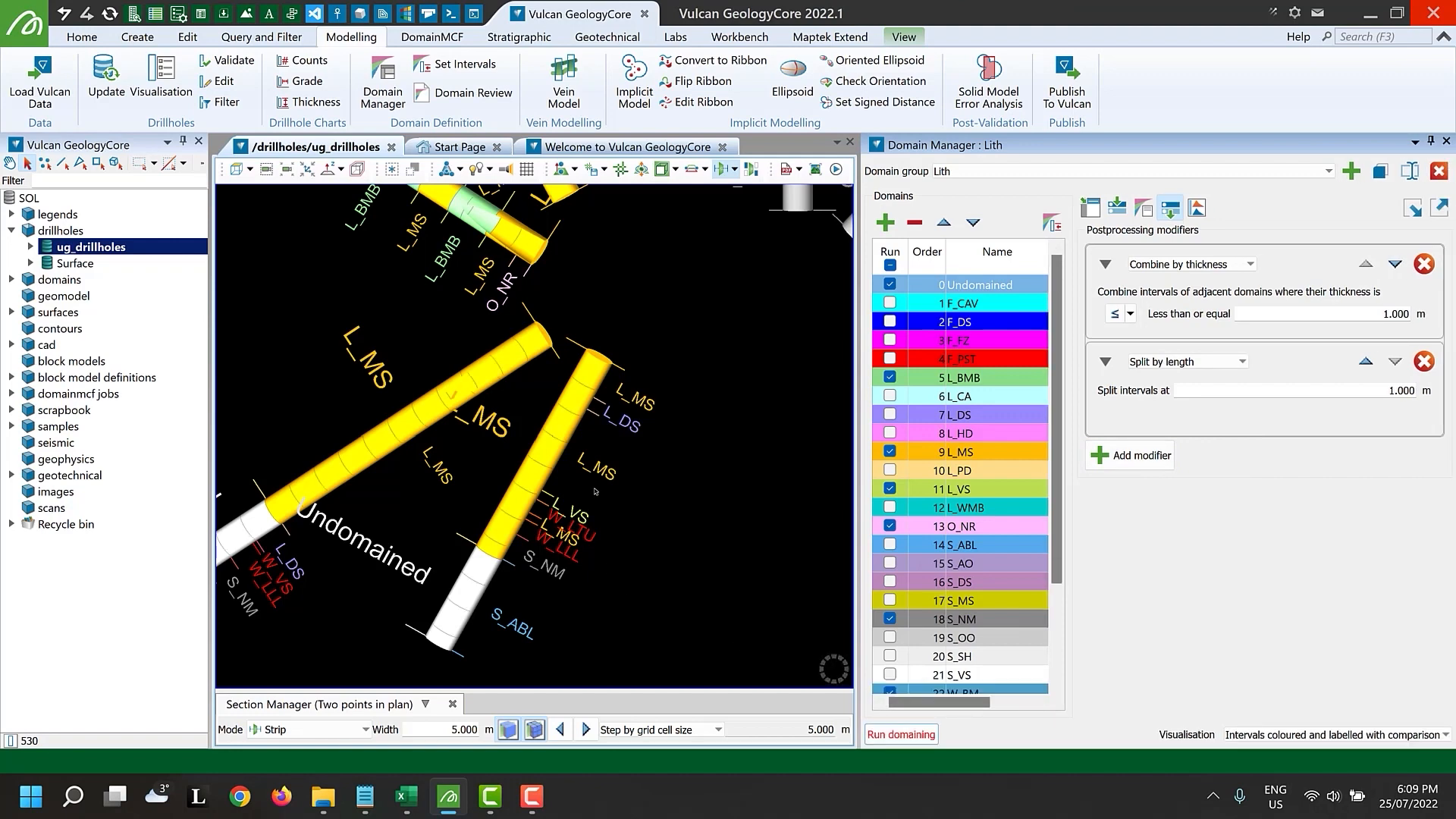
Inspect the filter types available for the domain's preprocessing field value filter
{"action": "left_click", "coordinate": [1117, 207]}
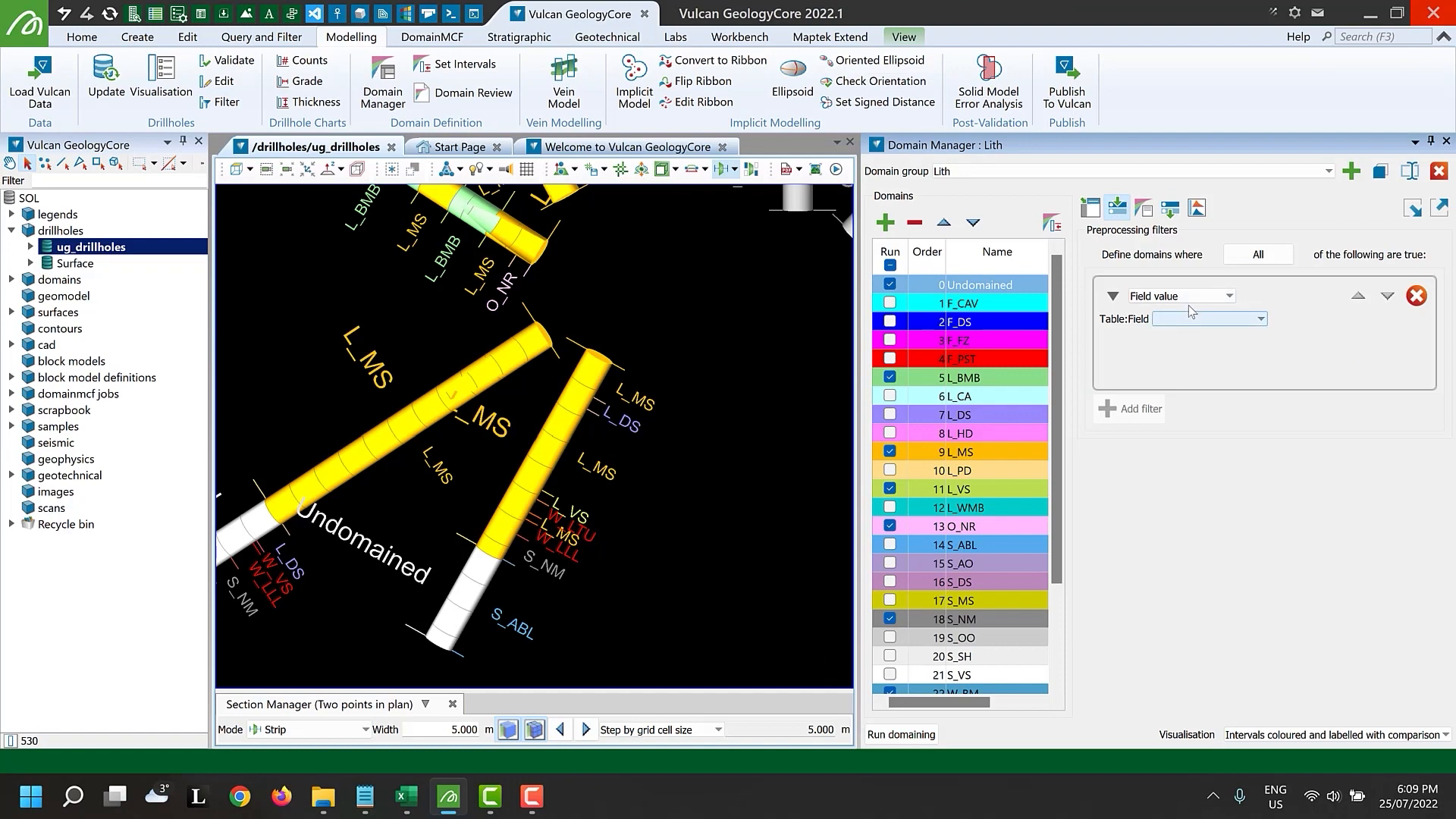
{"action": "left_click", "coordinate": [1189, 298]}
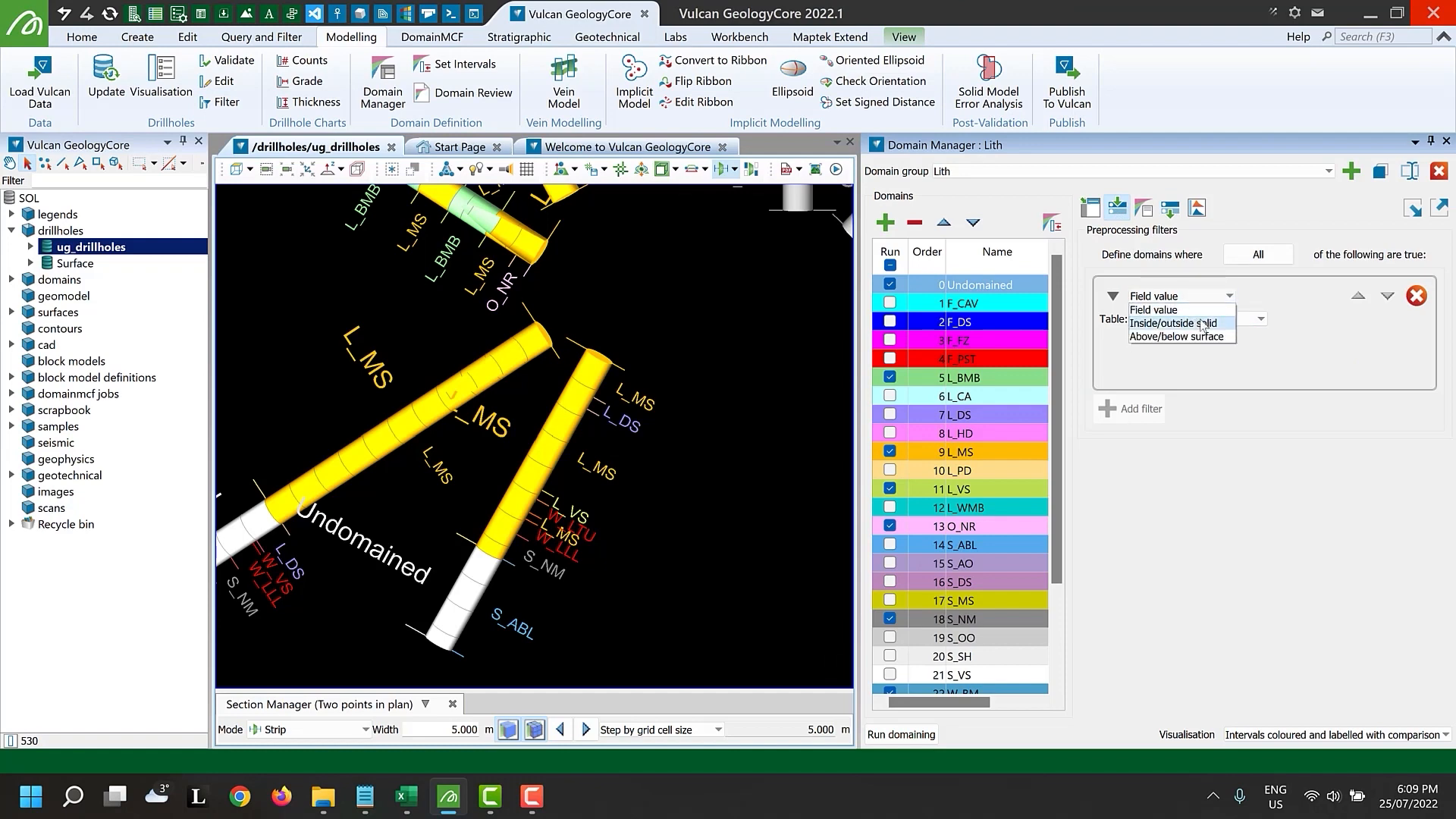
{"action": "left_click", "coordinate": [1193, 283]}
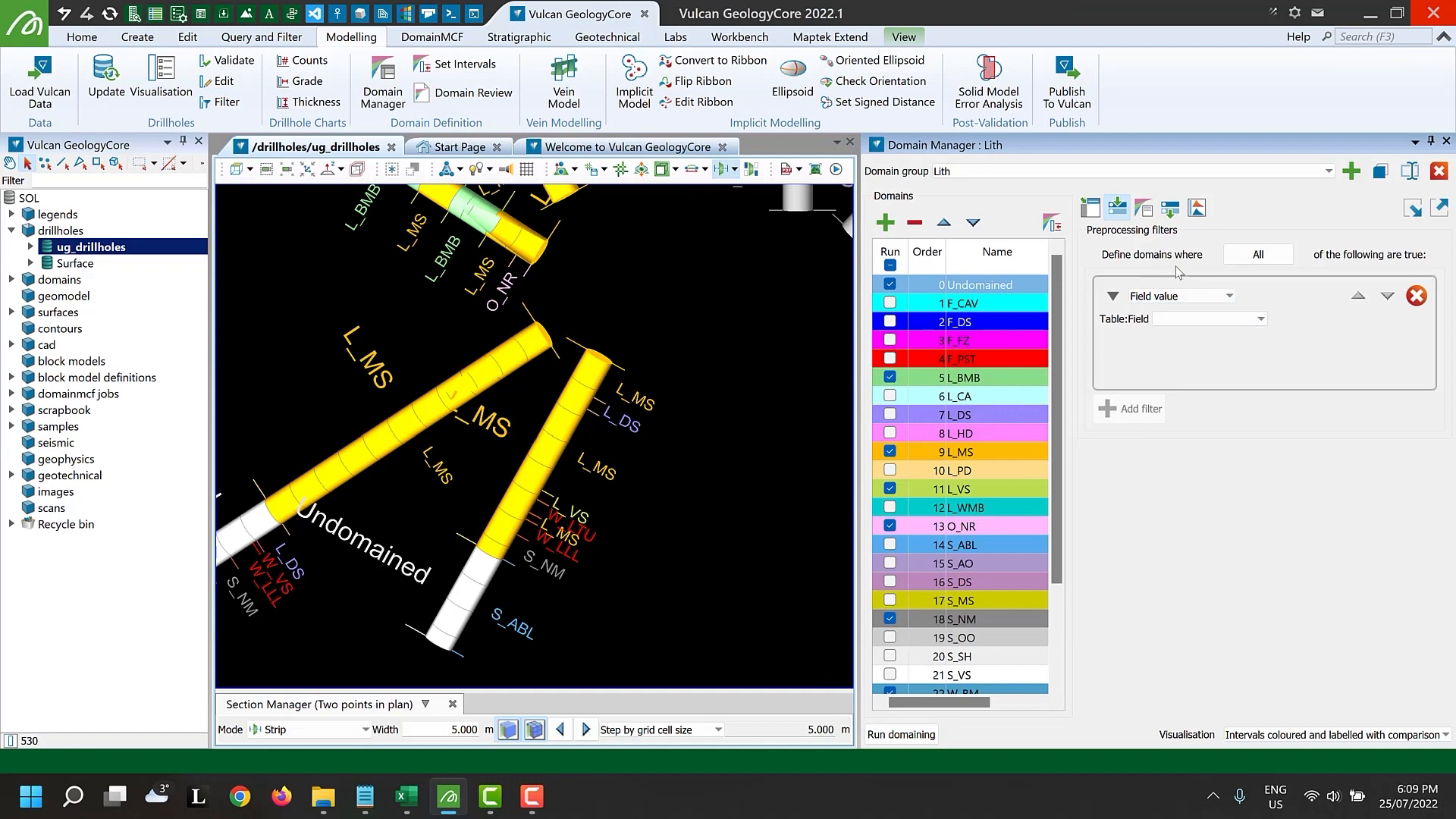
Enable the Domain thickness chart and open the charts
{"action": "left_click", "coordinate": [1198, 209]}
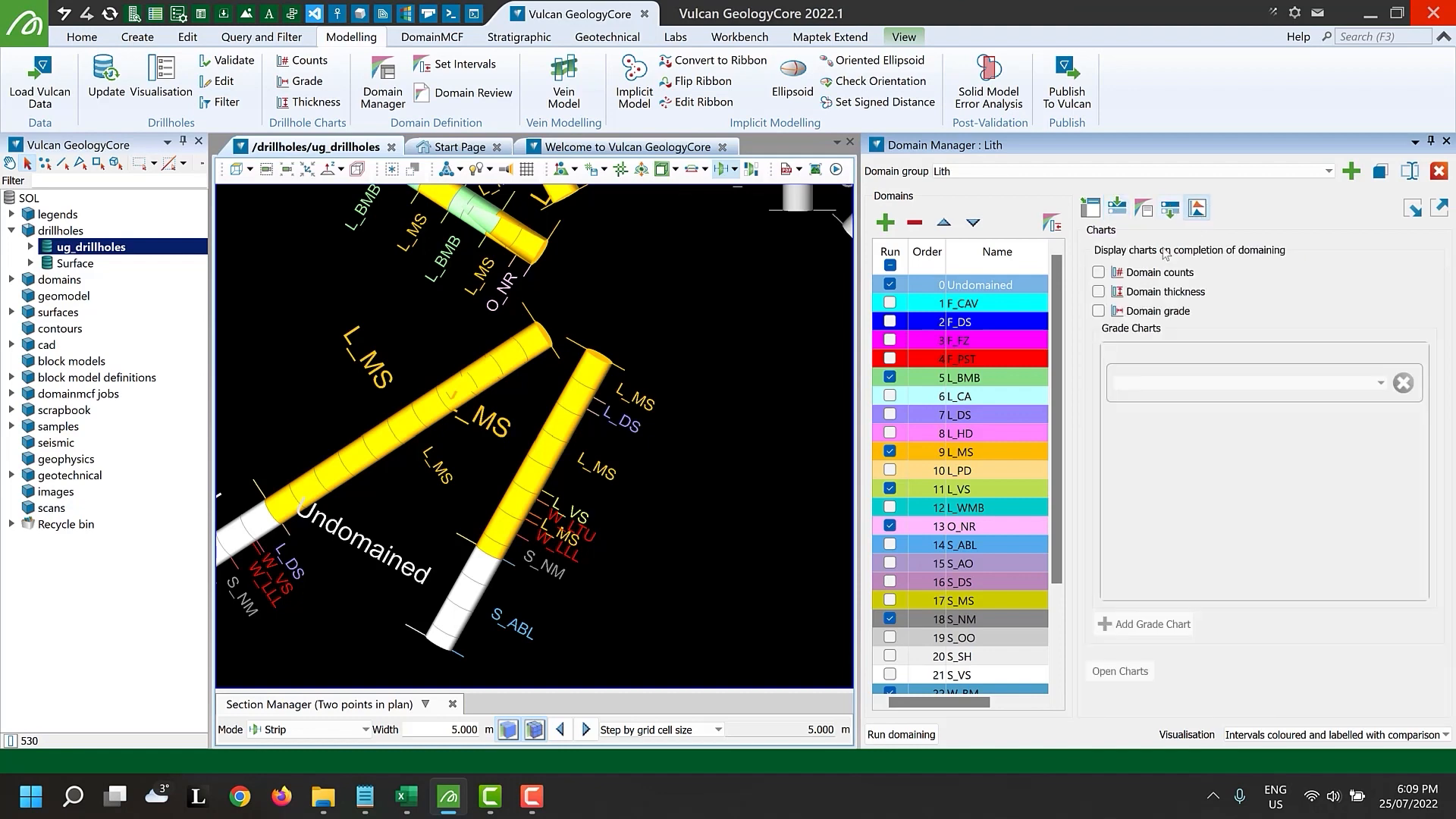
{"action": "scroll", "coordinate": [560, 419], "scroll_direction": "down", "scroll_amount": 3}
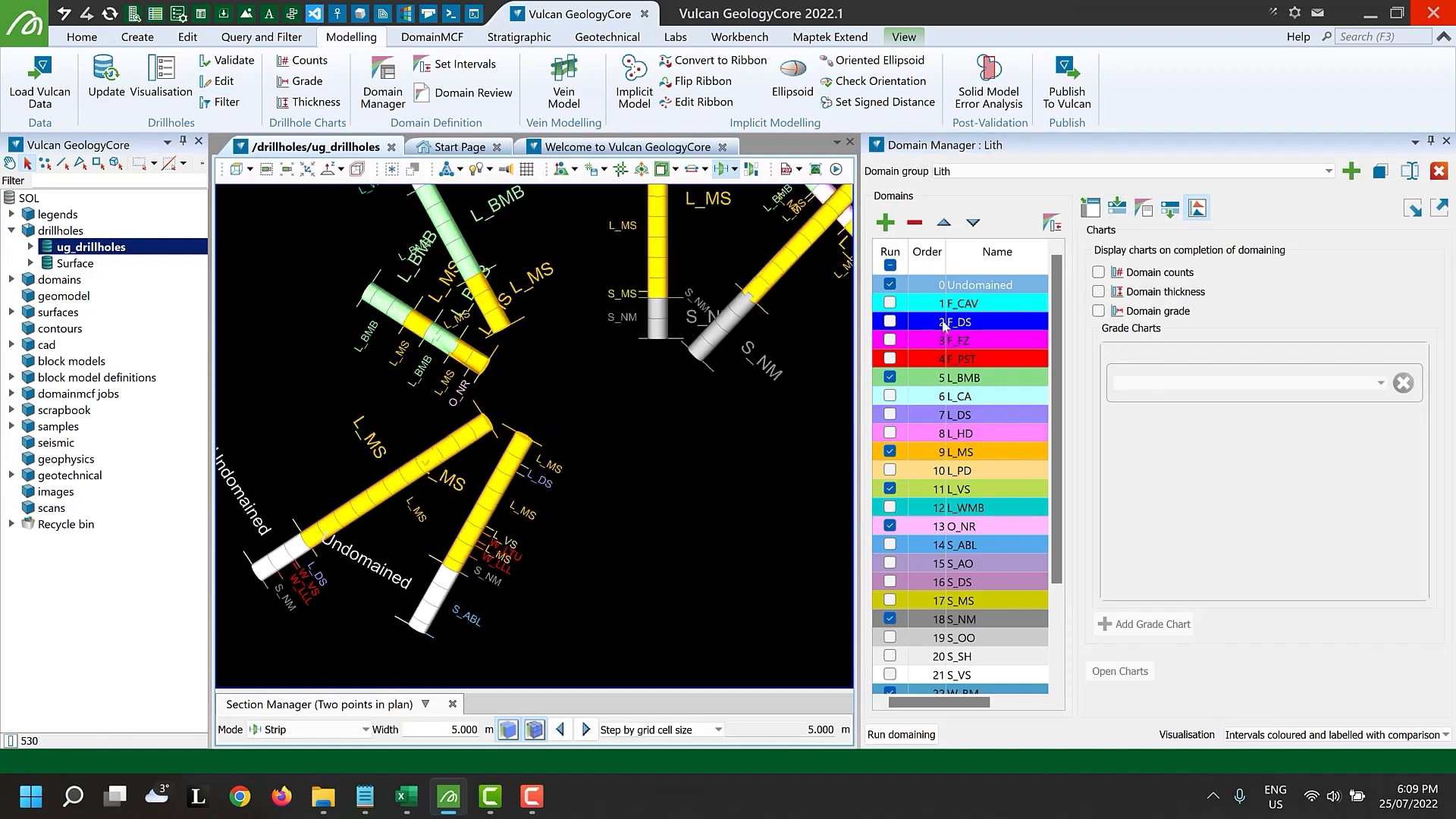
{"action": "left_click", "coordinate": [1140, 294]}
{"action": "left_click", "coordinate": [1112, 675]}
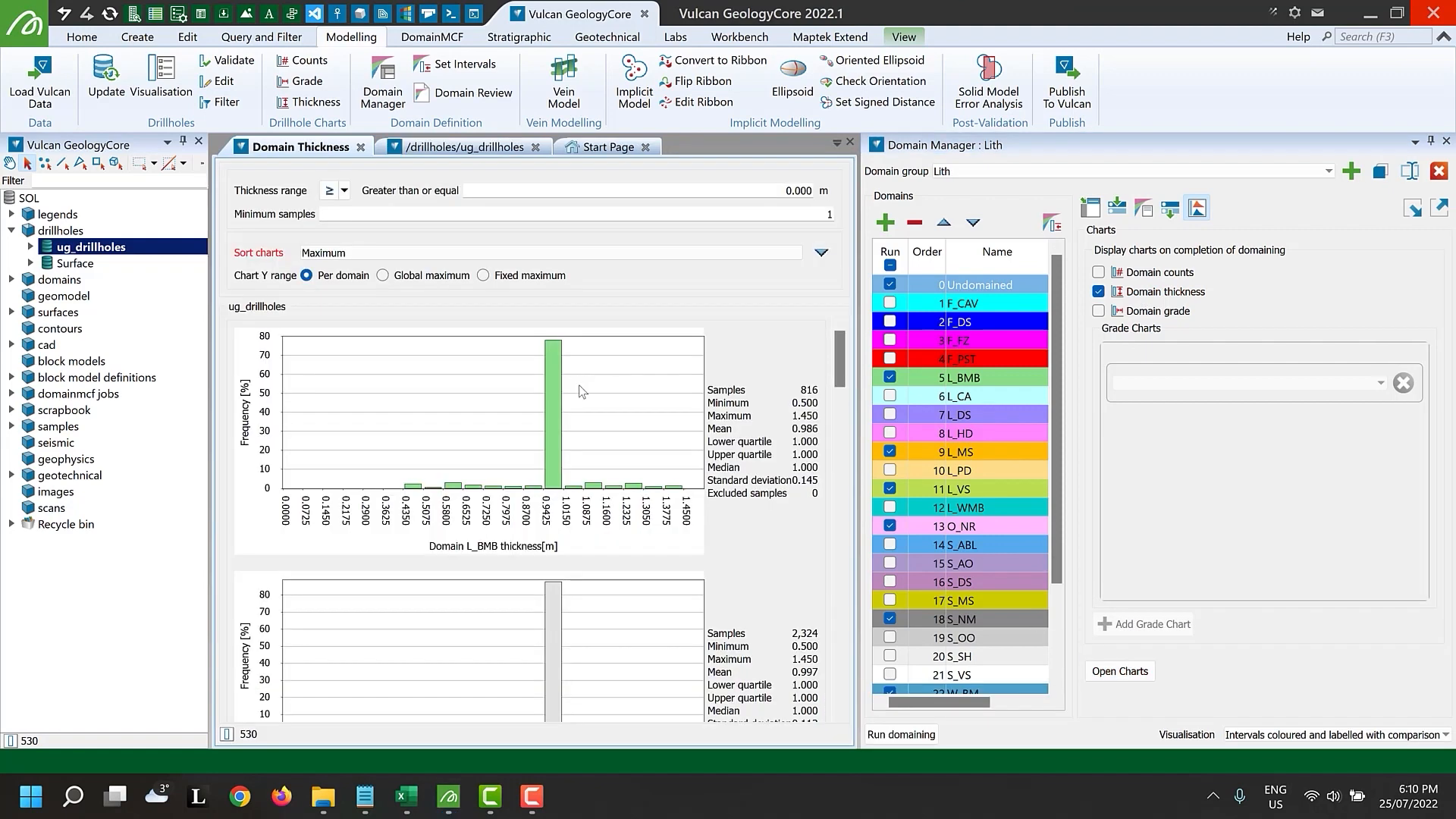
Remove the Split by length postprocessing modifier and run domaining again
{"action": "left_click", "coordinate": [1170, 208]}
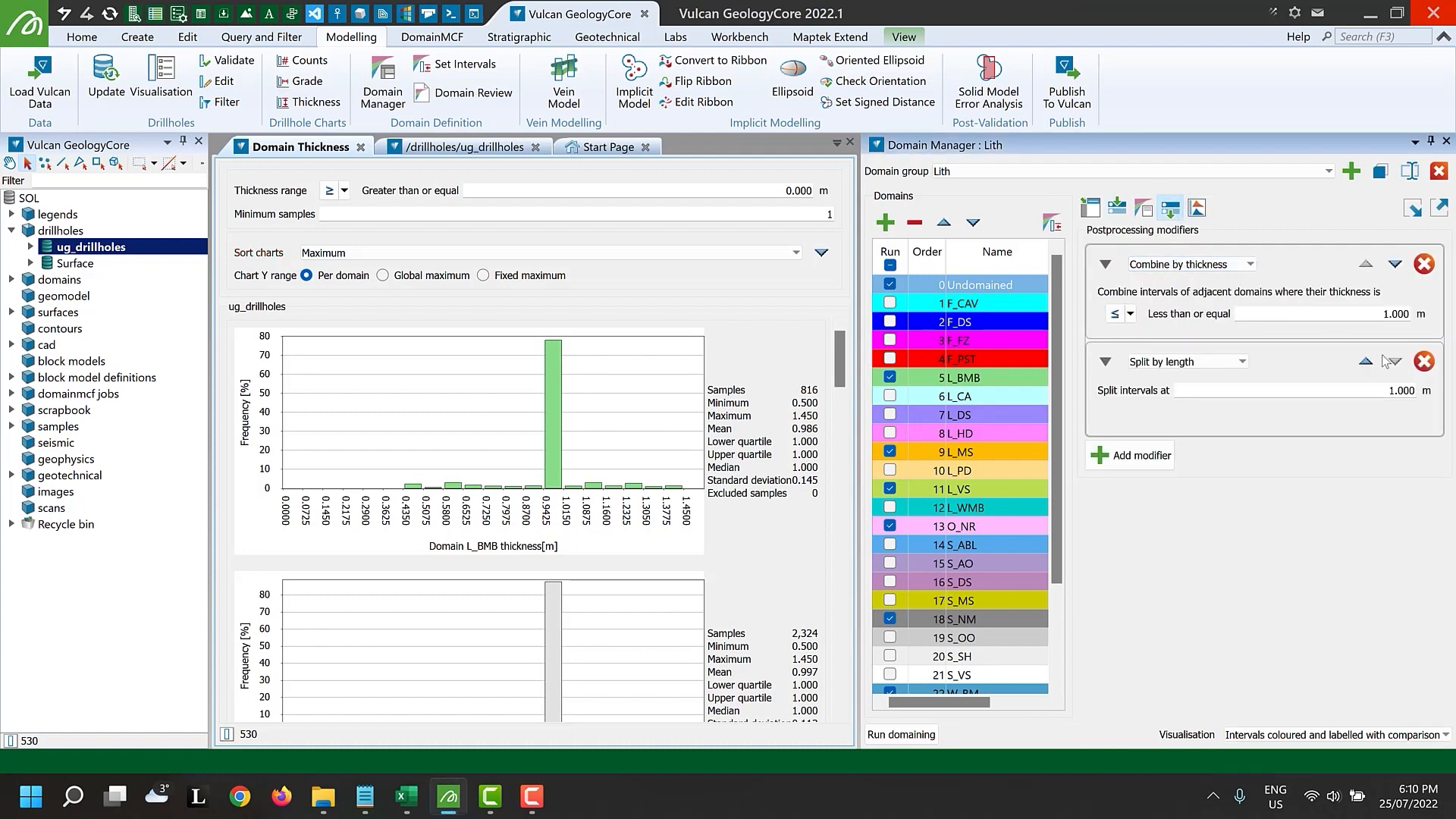
{"action": "left_click", "coordinate": [1424, 362]}
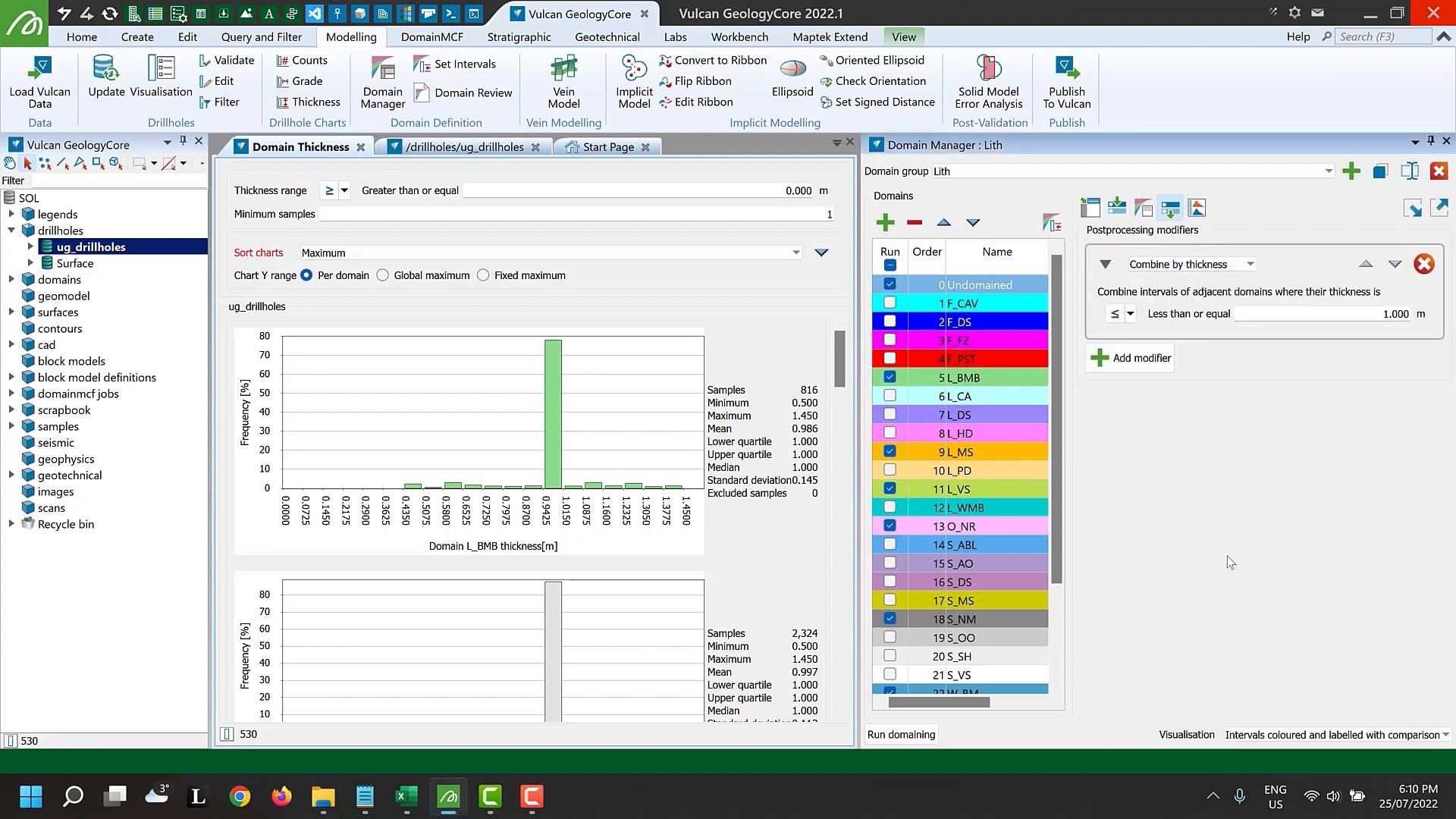
{"action": "left_click", "coordinate": [901, 734]}
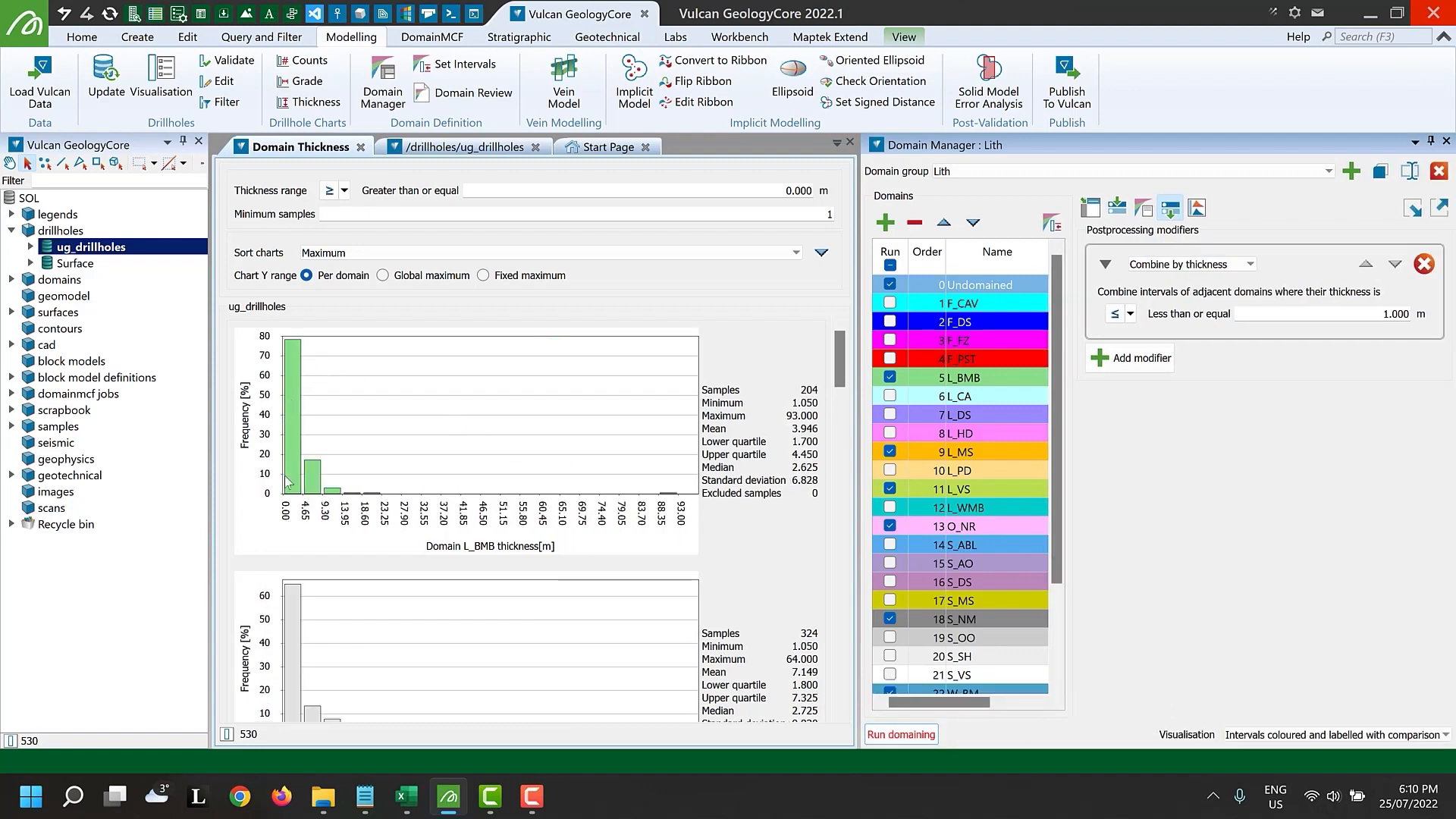
Enable and open the Domain grade chart, showing grade ASSAY:FE
{"action": "left_click", "coordinate": [470, 146]}
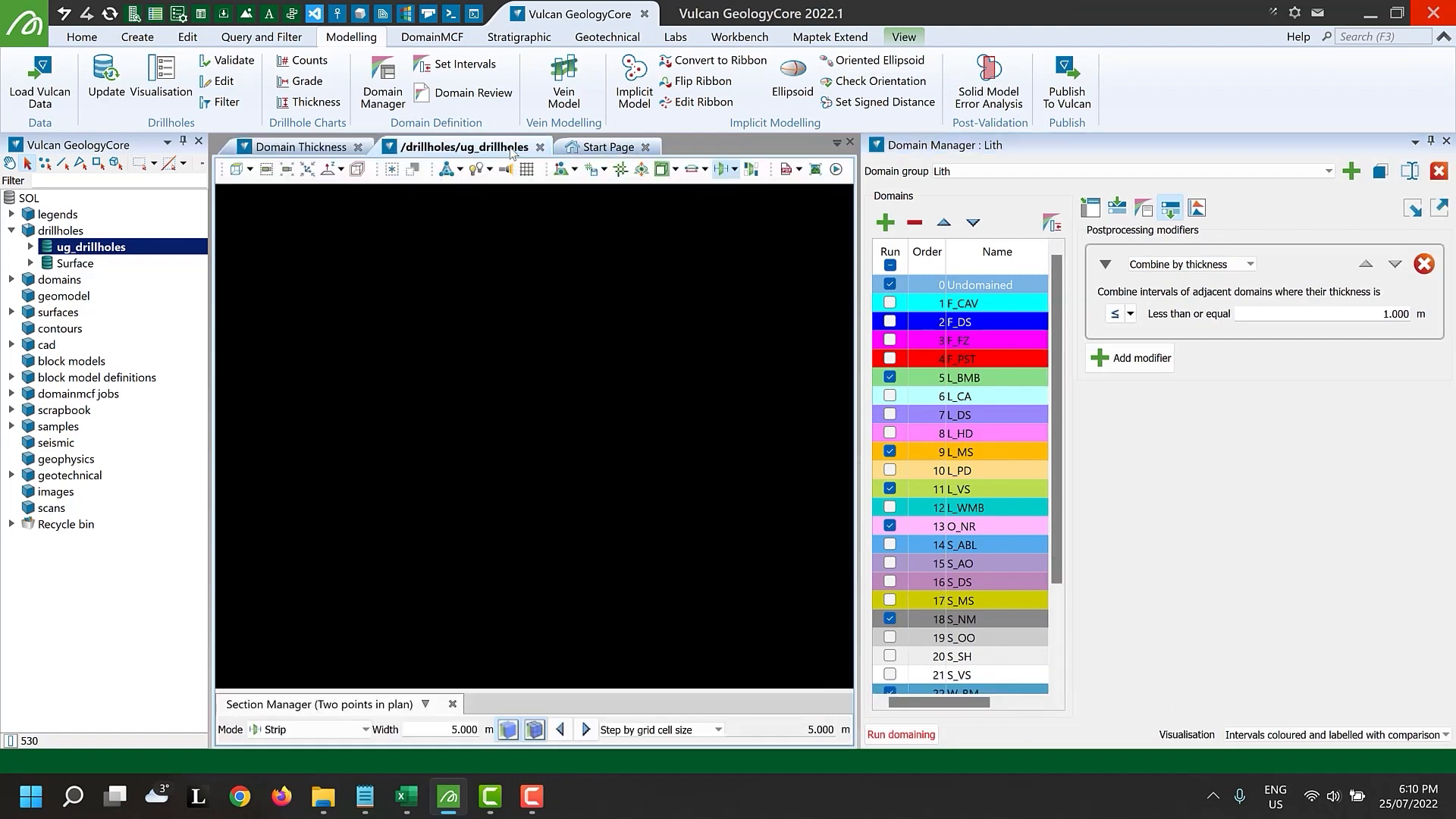
{"action": "left_click", "coordinate": [1198, 208]}
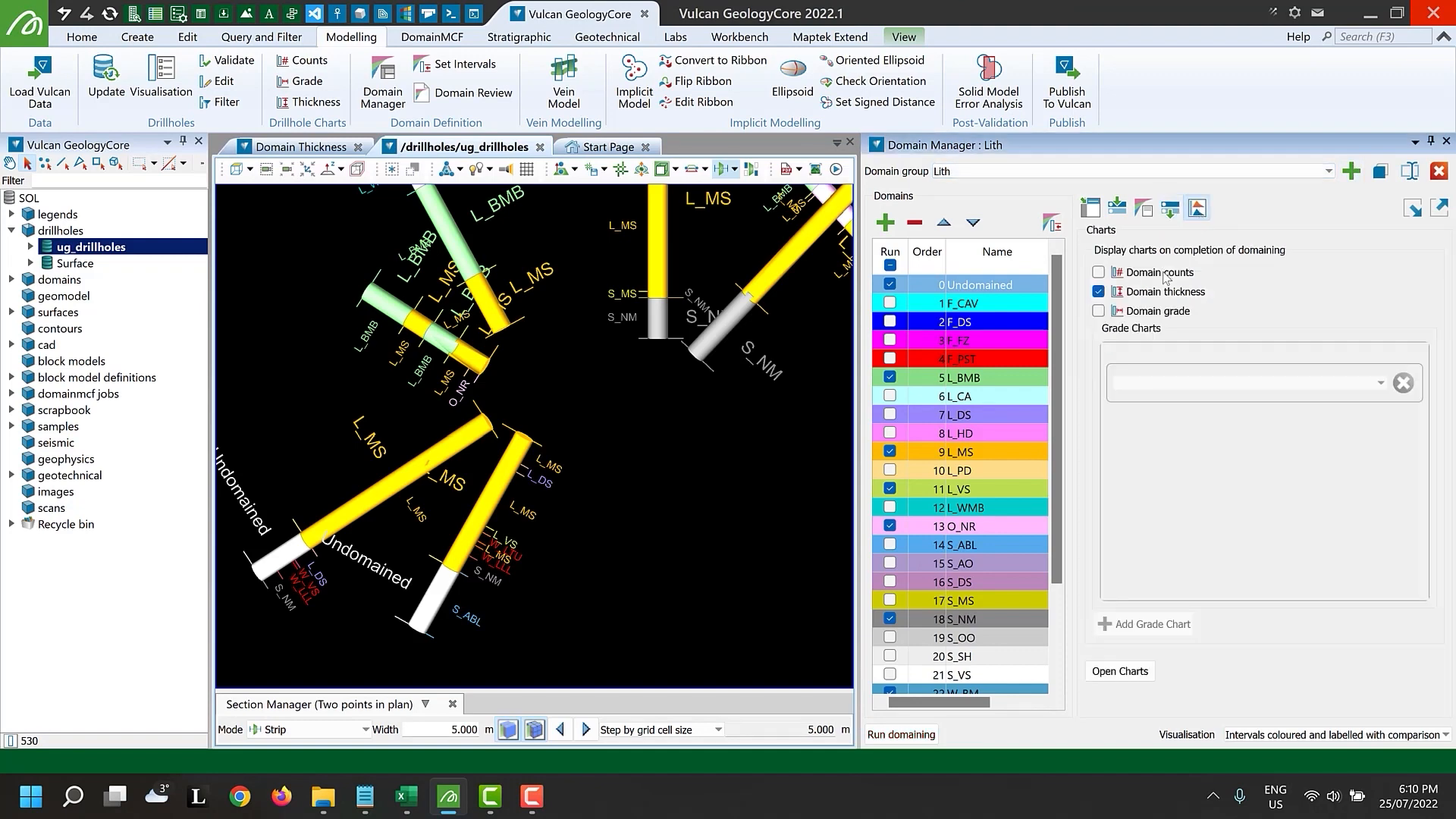
{"action": "left_click", "coordinate": [1158, 312]}
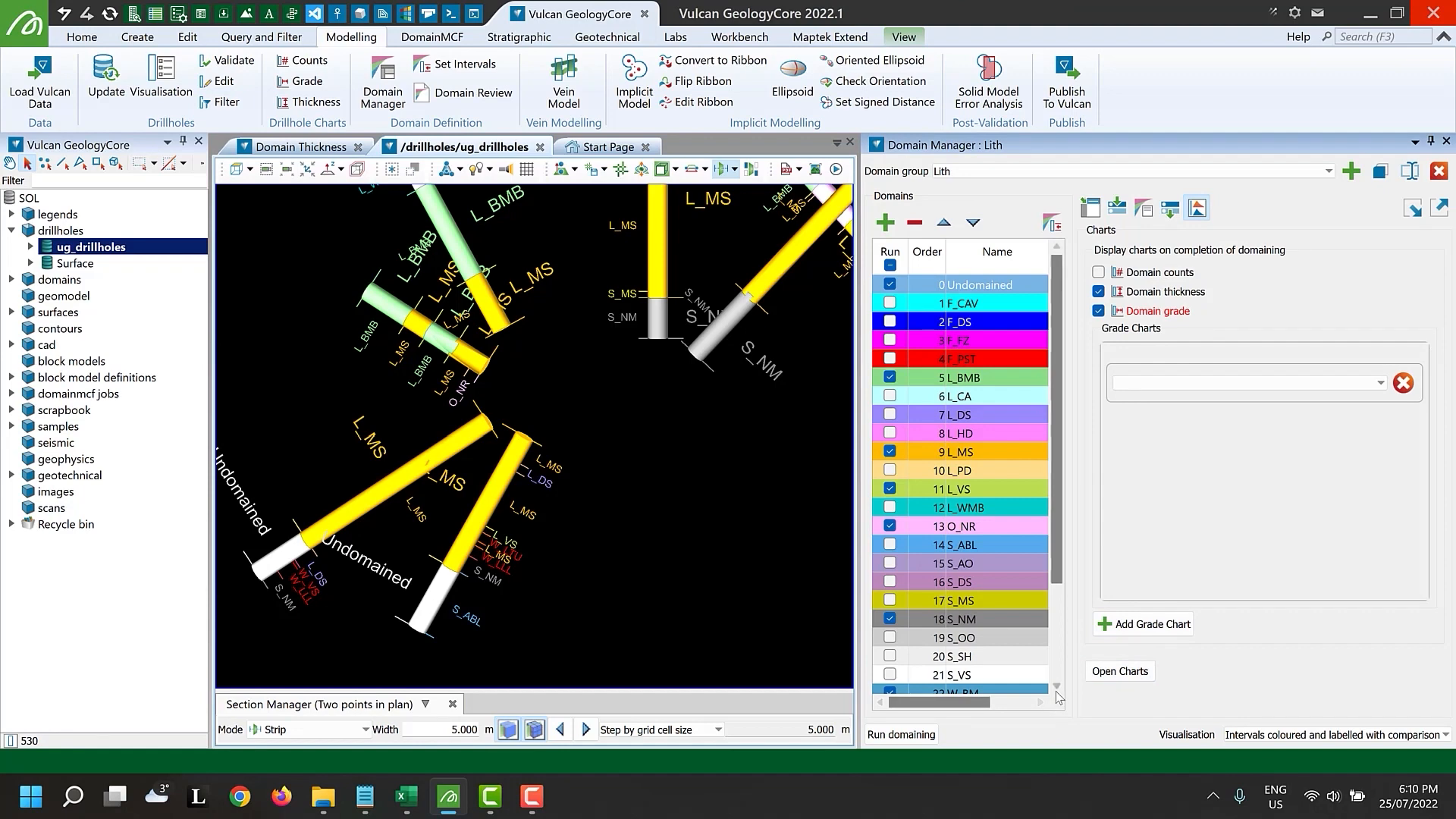
{"action": "left_click", "coordinate": [1092, 670]}
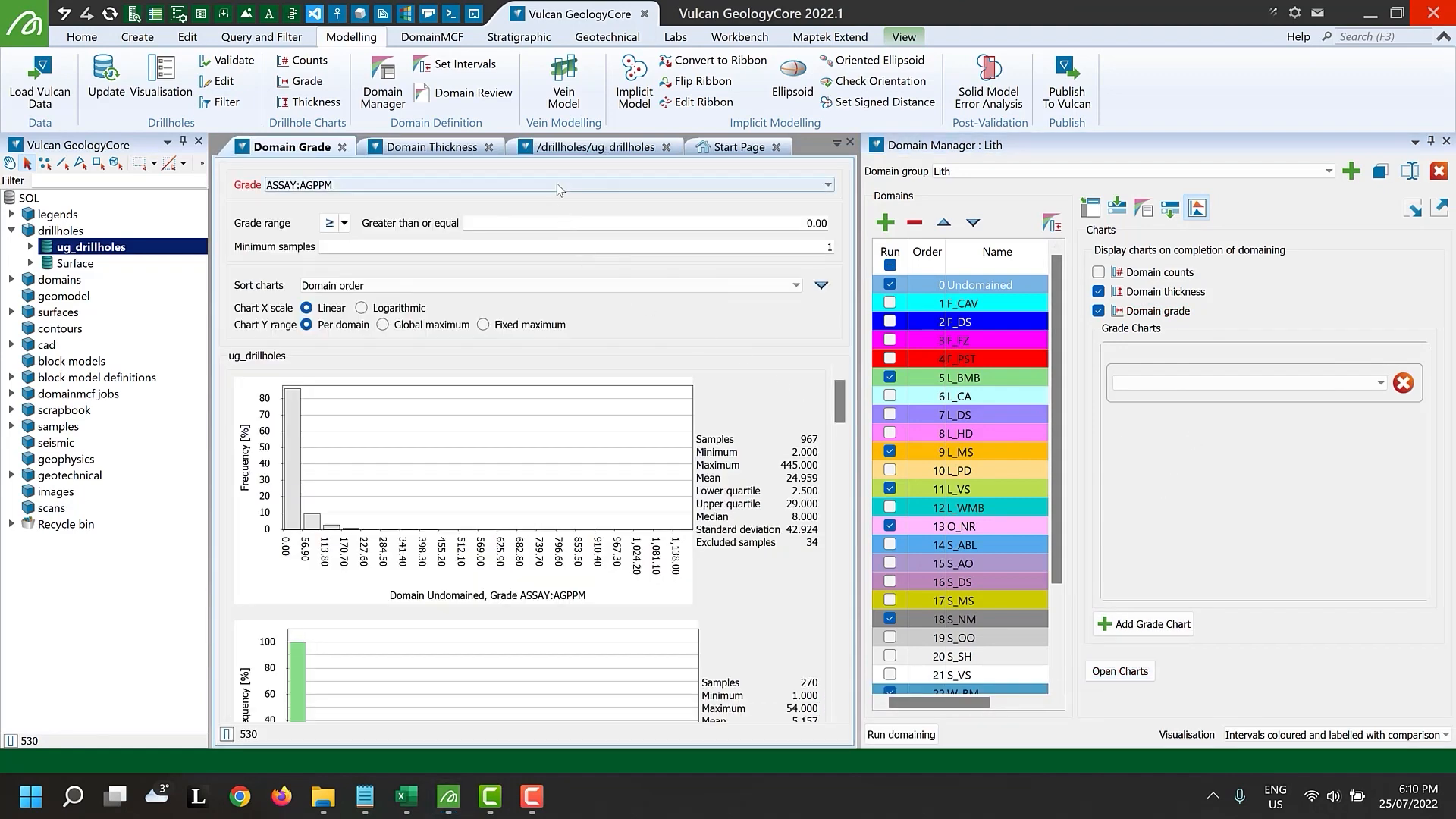
{"action": "left_click", "coordinate": [557, 184]}
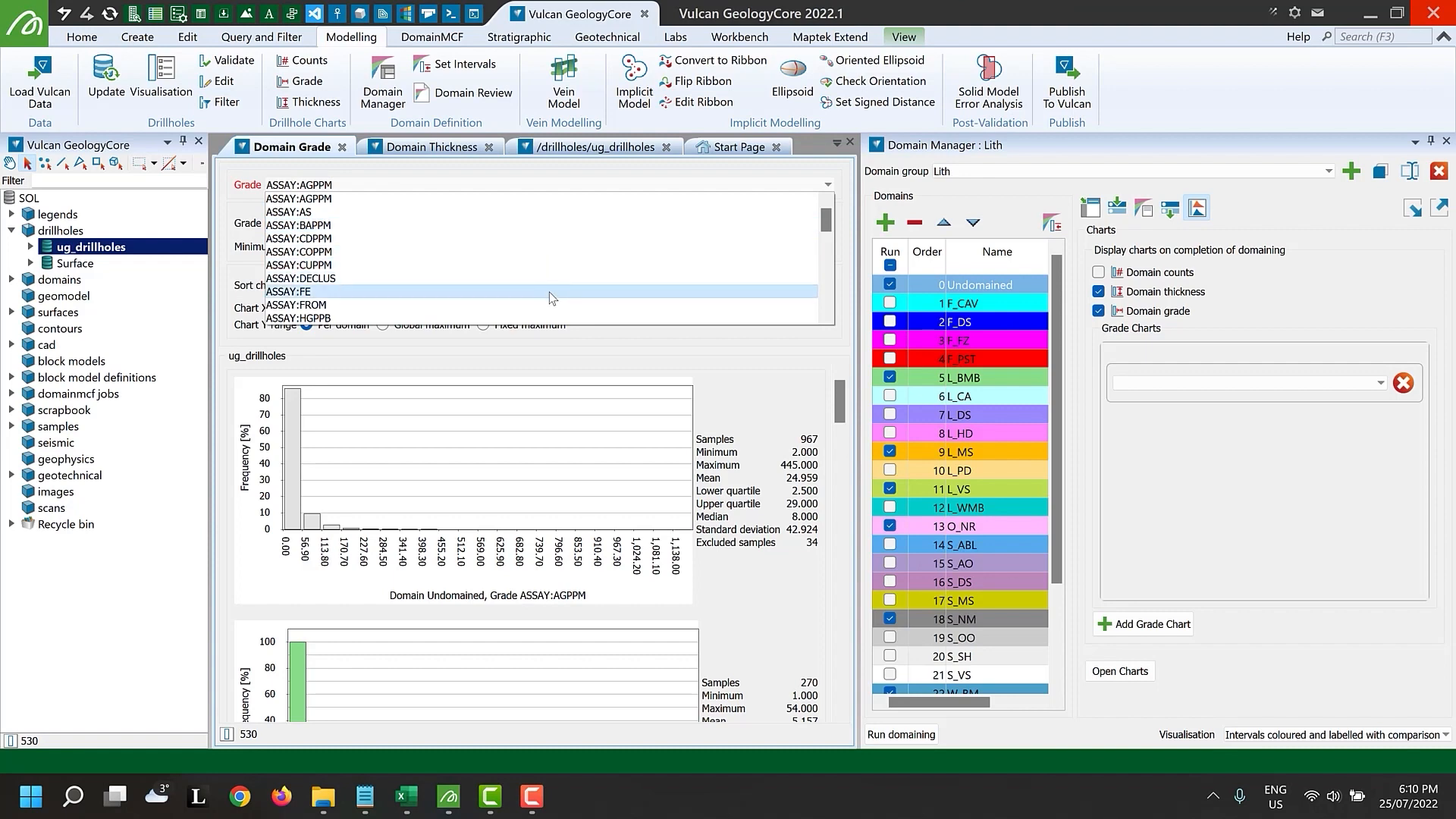
{"action": "left_click", "coordinate": [550, 293]}
{"action": "left_click_drag", "start_coordinate": [838, 406], "coordinate": [858, 464]}
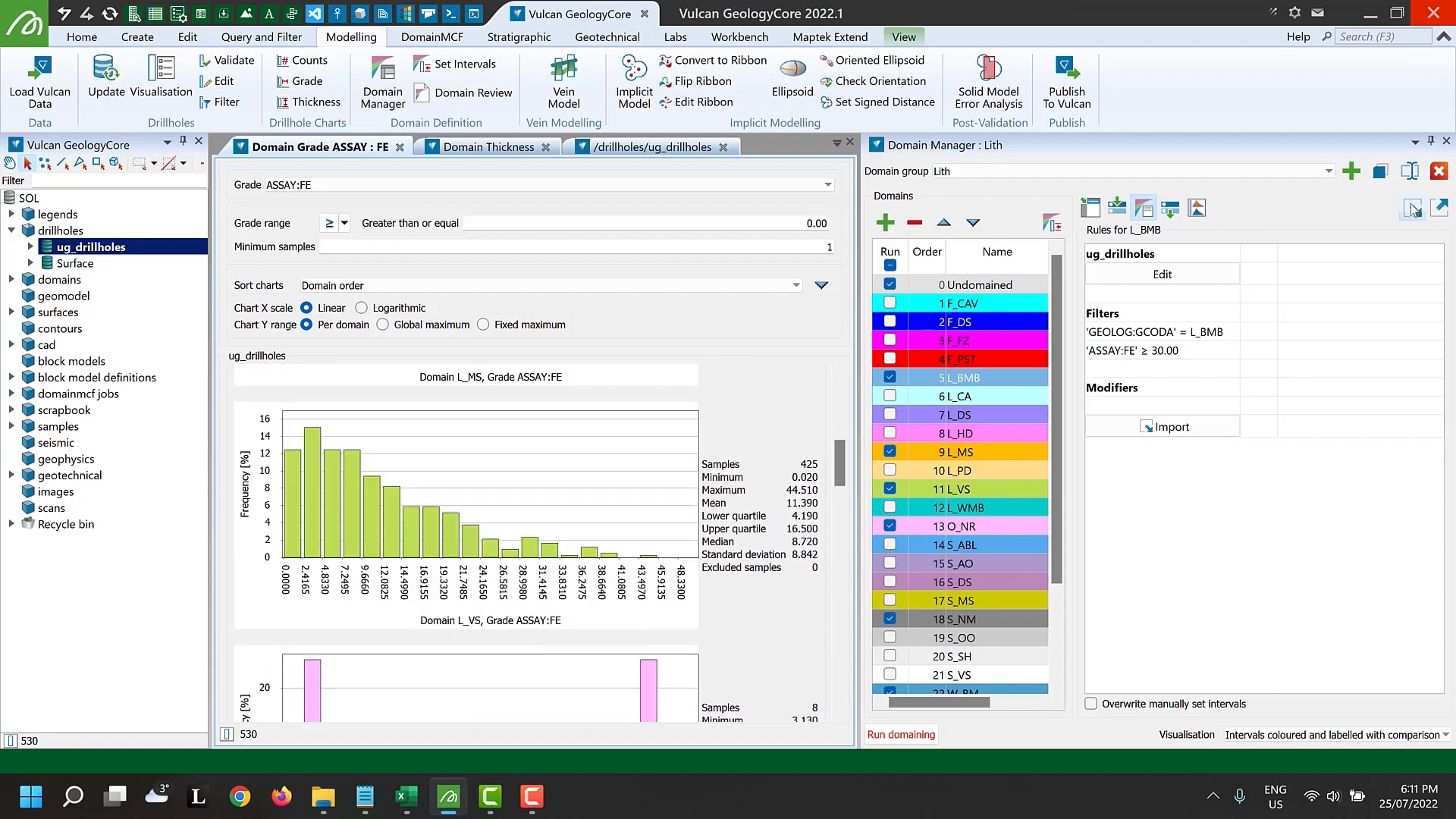
Import the GradeDomains specification as a new GradeDomains domain group and add the ug_drillholes and Surface databases as data sources
{"action": "left_click", "coordinate": [1412, 208]}
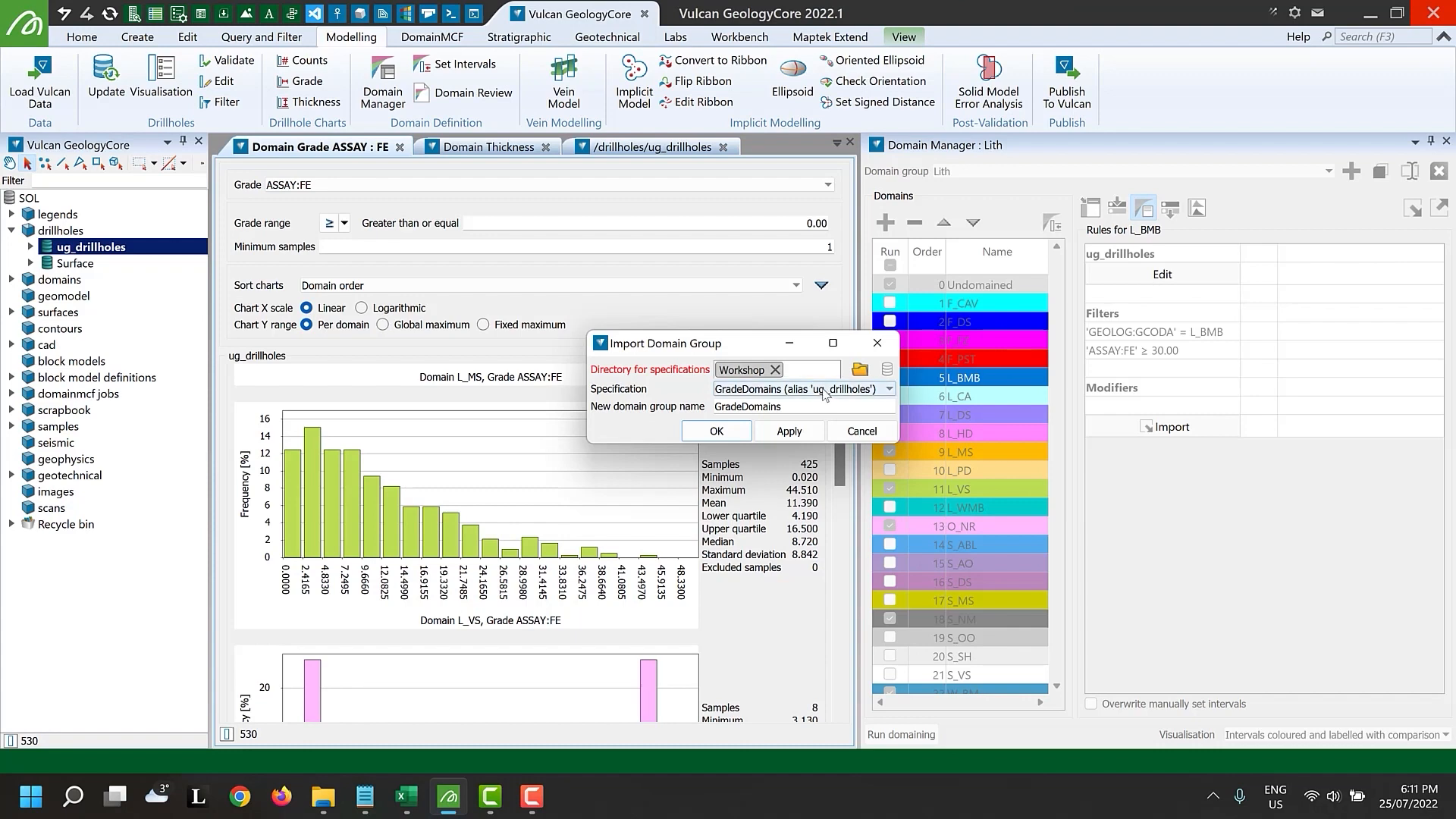
{"action": "left_click", "coordinate": [744, 434]}
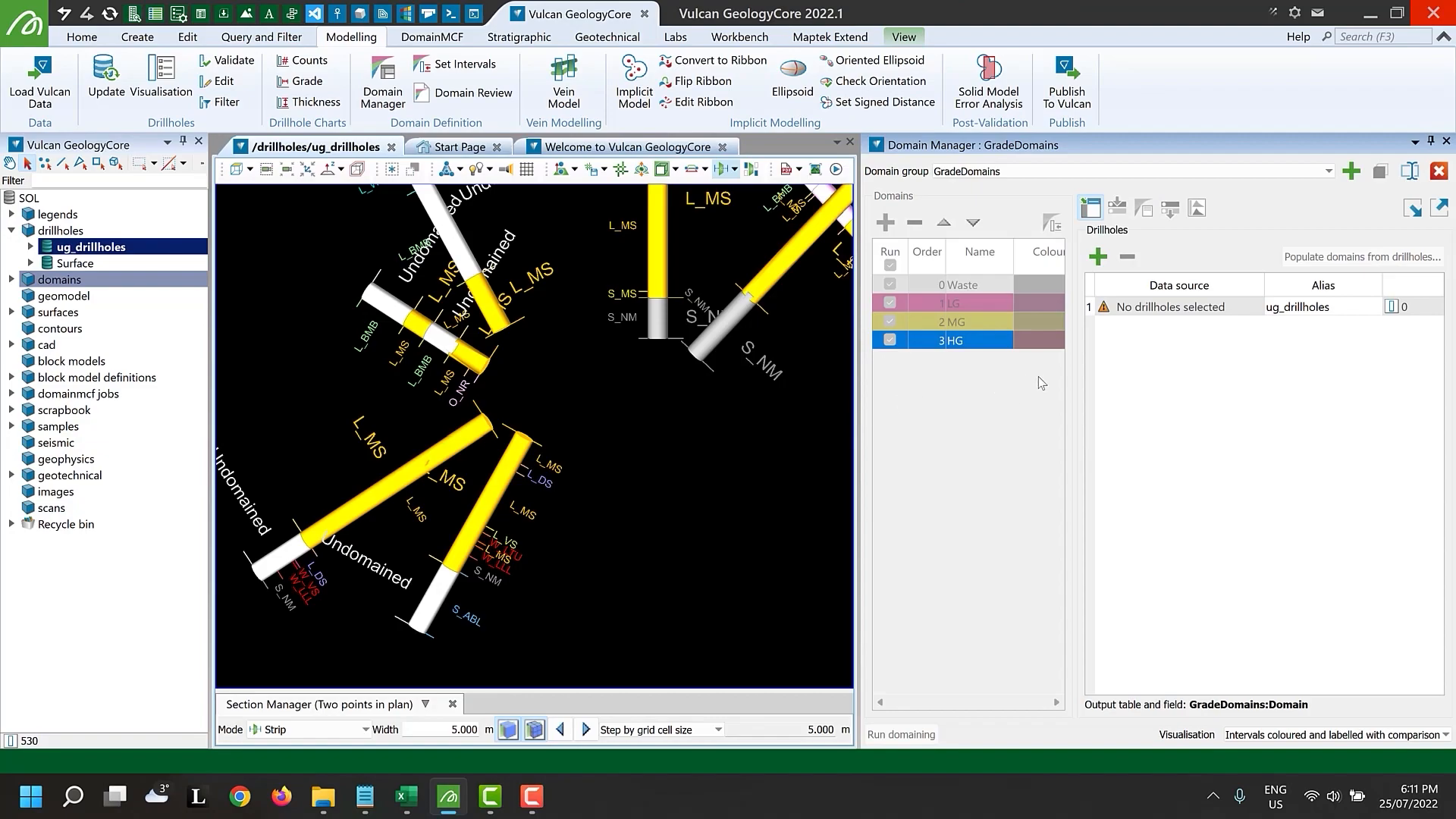
{"action": "left_click_drag", "start_coordinate": [167, 252], "coordinate": [1218, 307]}
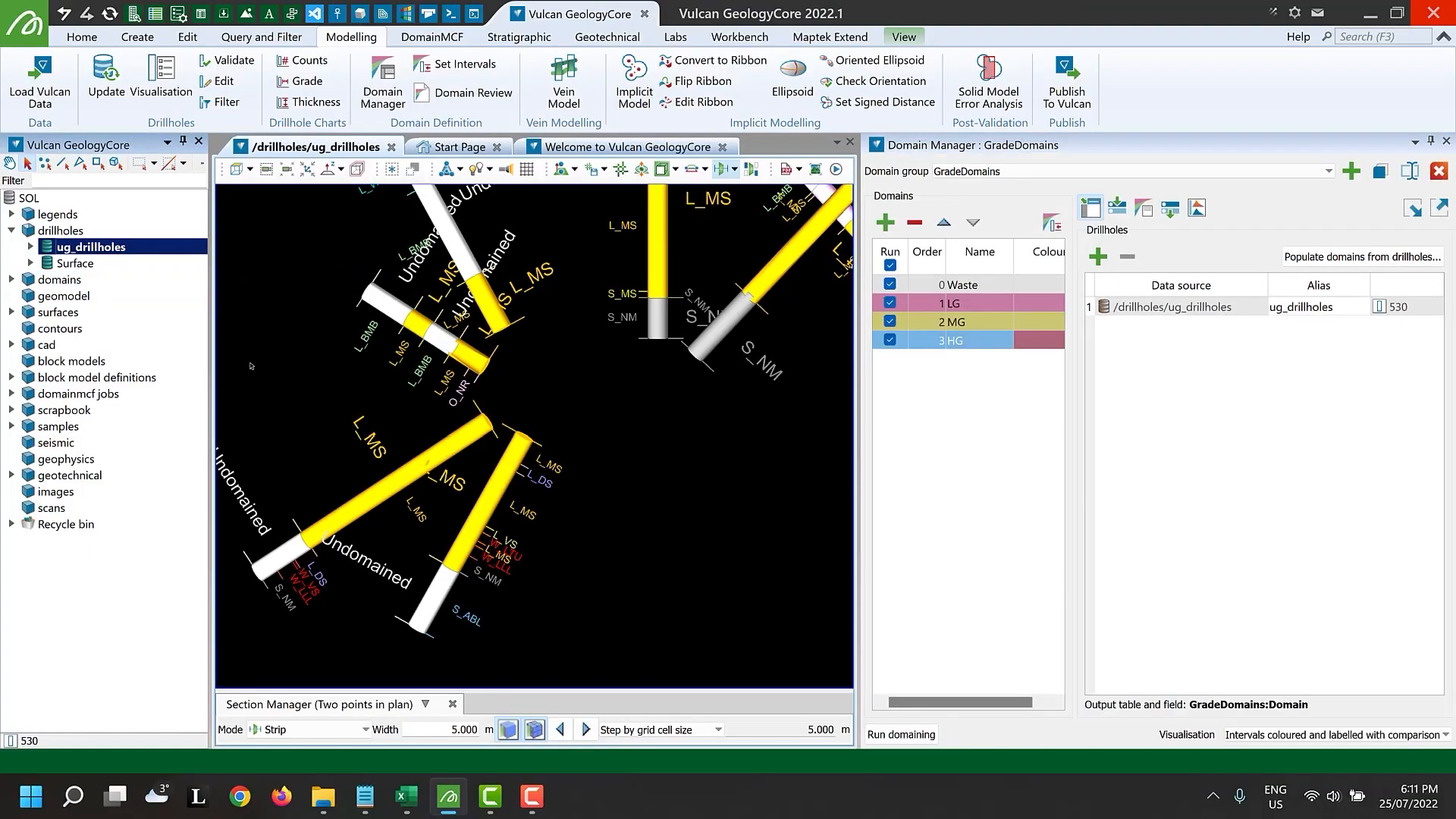
{"action": "left_click_drag", "start_coordinate": [68, 266], "coordinate": [1179, 342]}
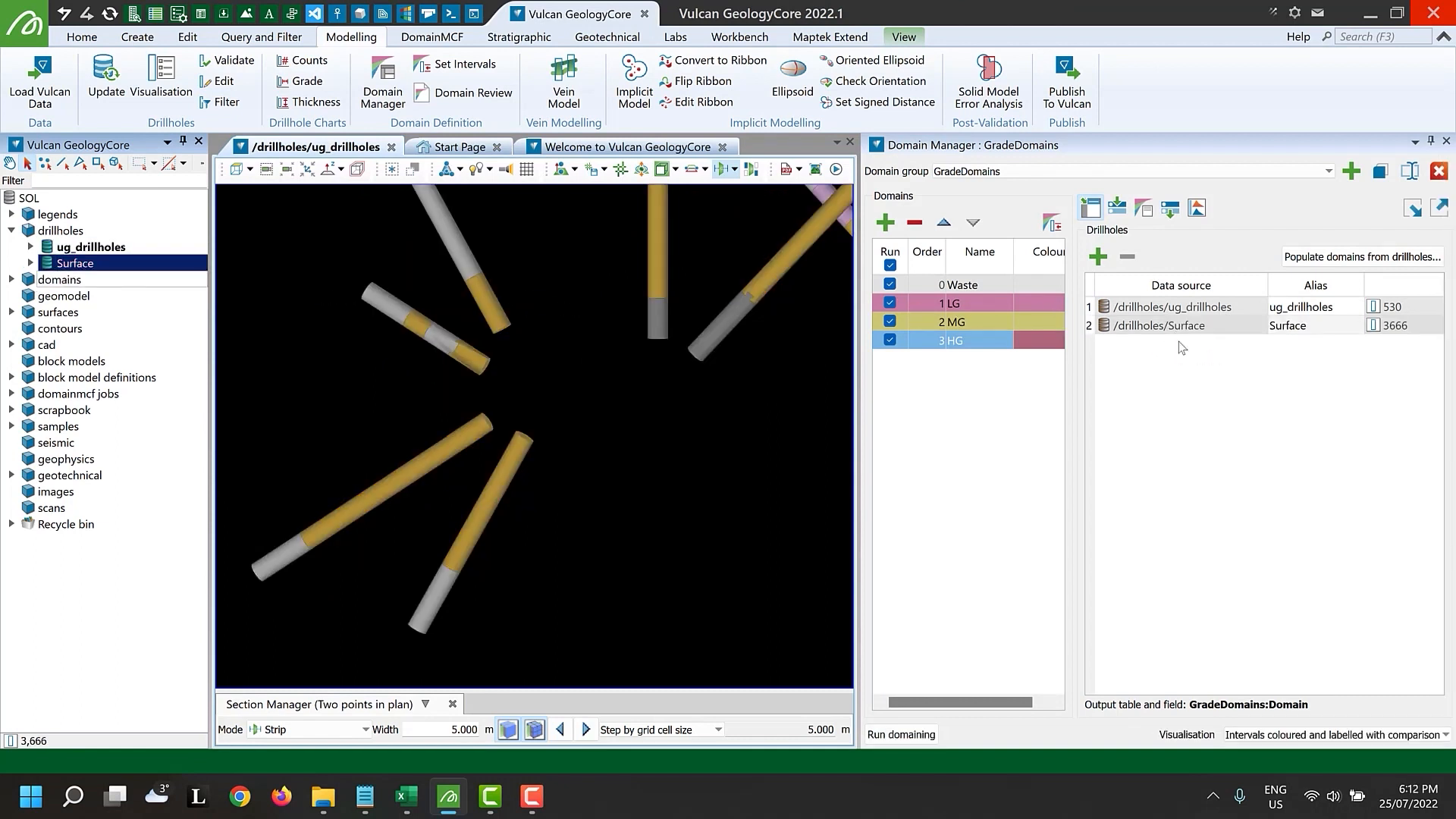
Import the MG domain's ug_drillholes rule into the HG domain's Surface rules
{"action": "left_click", "coordinate": [1198, 336]}
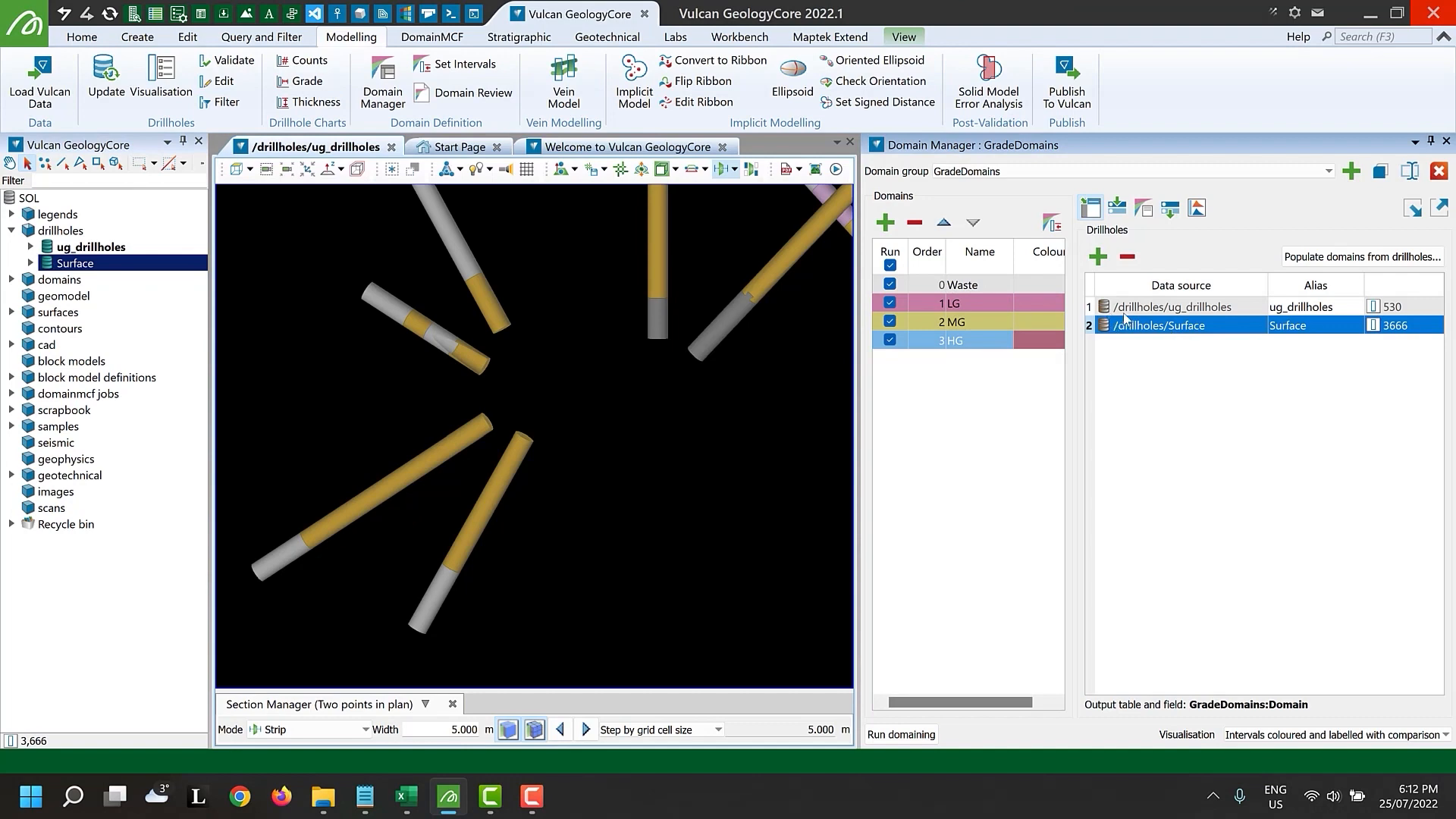
{"action": "left_click", "coordinate": [1144, 207]}
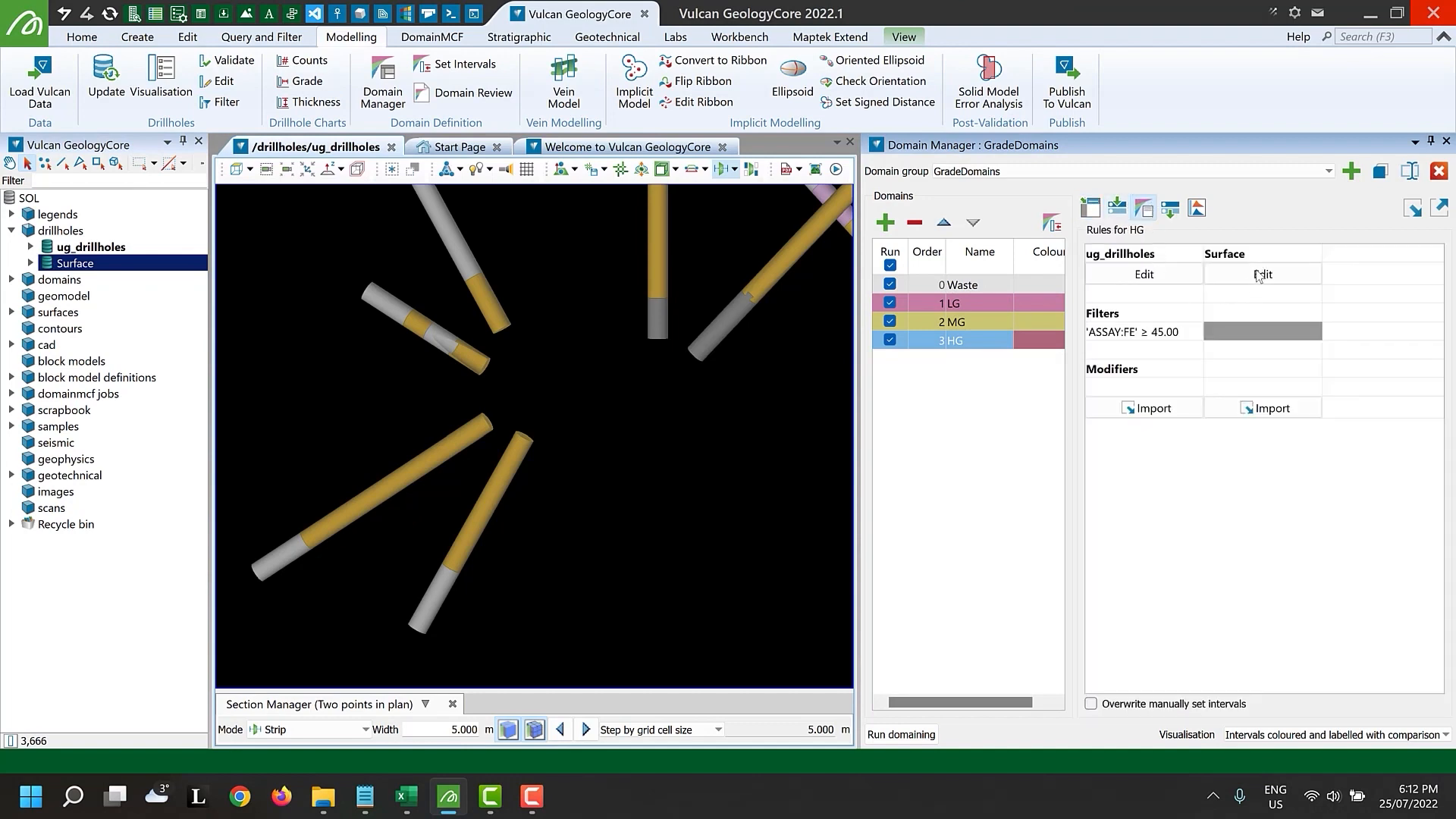
{"action": "left_click", "coordinate": [1274, 409]}
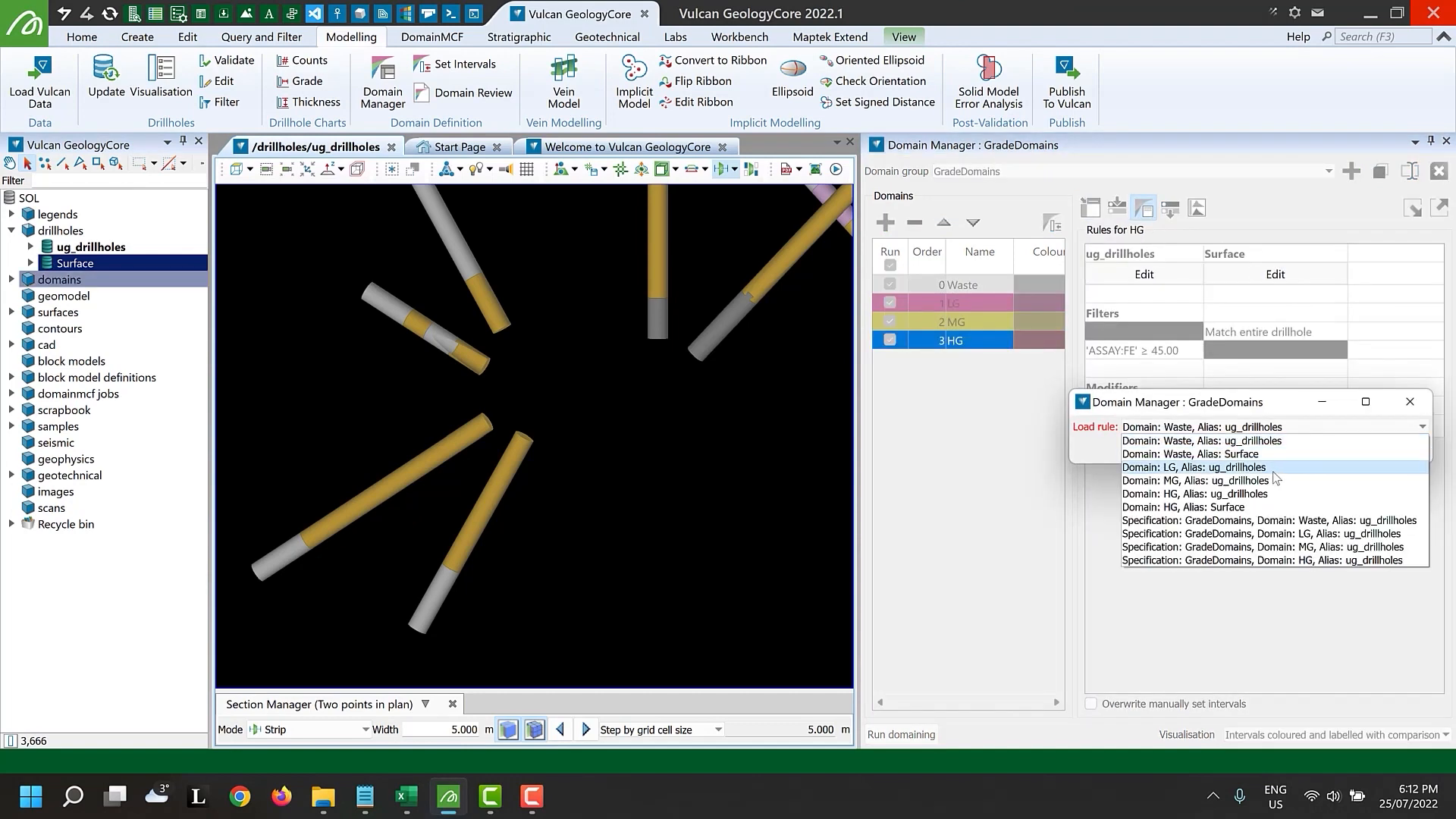
{"action": "left_click", "coordinate": [1272, 478]}
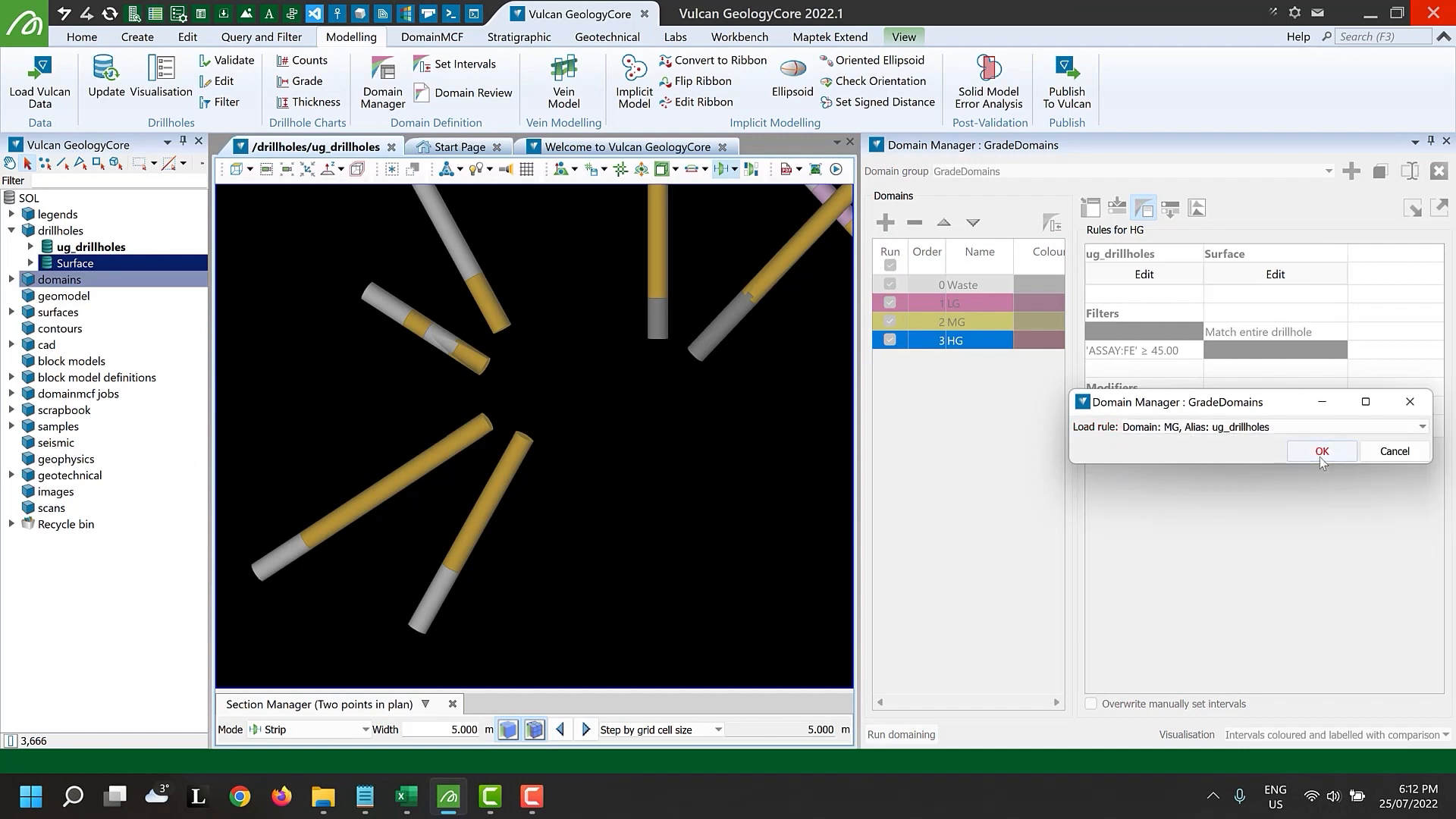
{"action": "left_click", "coordinate": [1318, 453]}
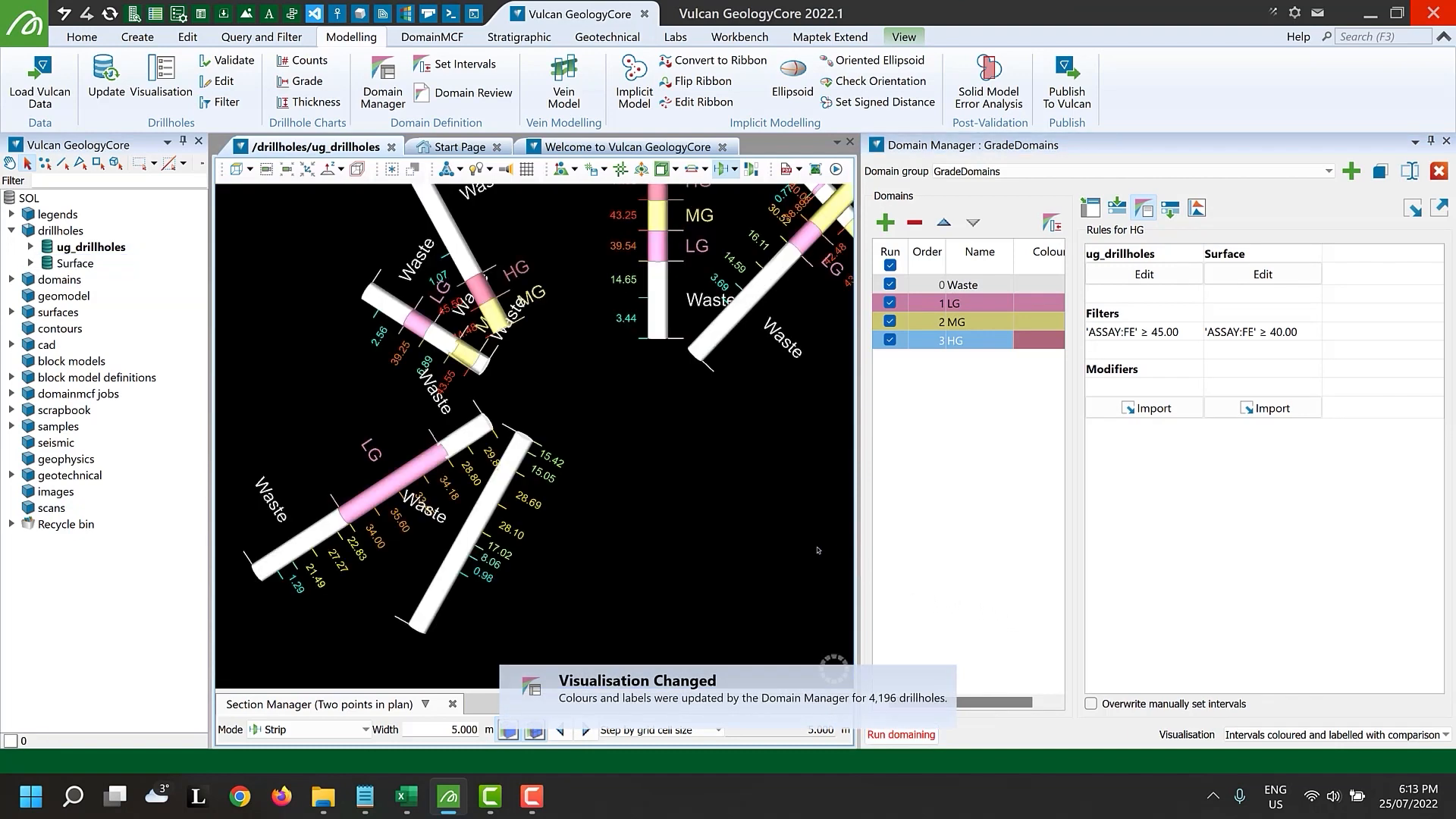
Open the drillhole database editor and review the Lith and GradeDomains tables for hole SOL-001
{"action": "left_click", "coordinate": [218, 82]}
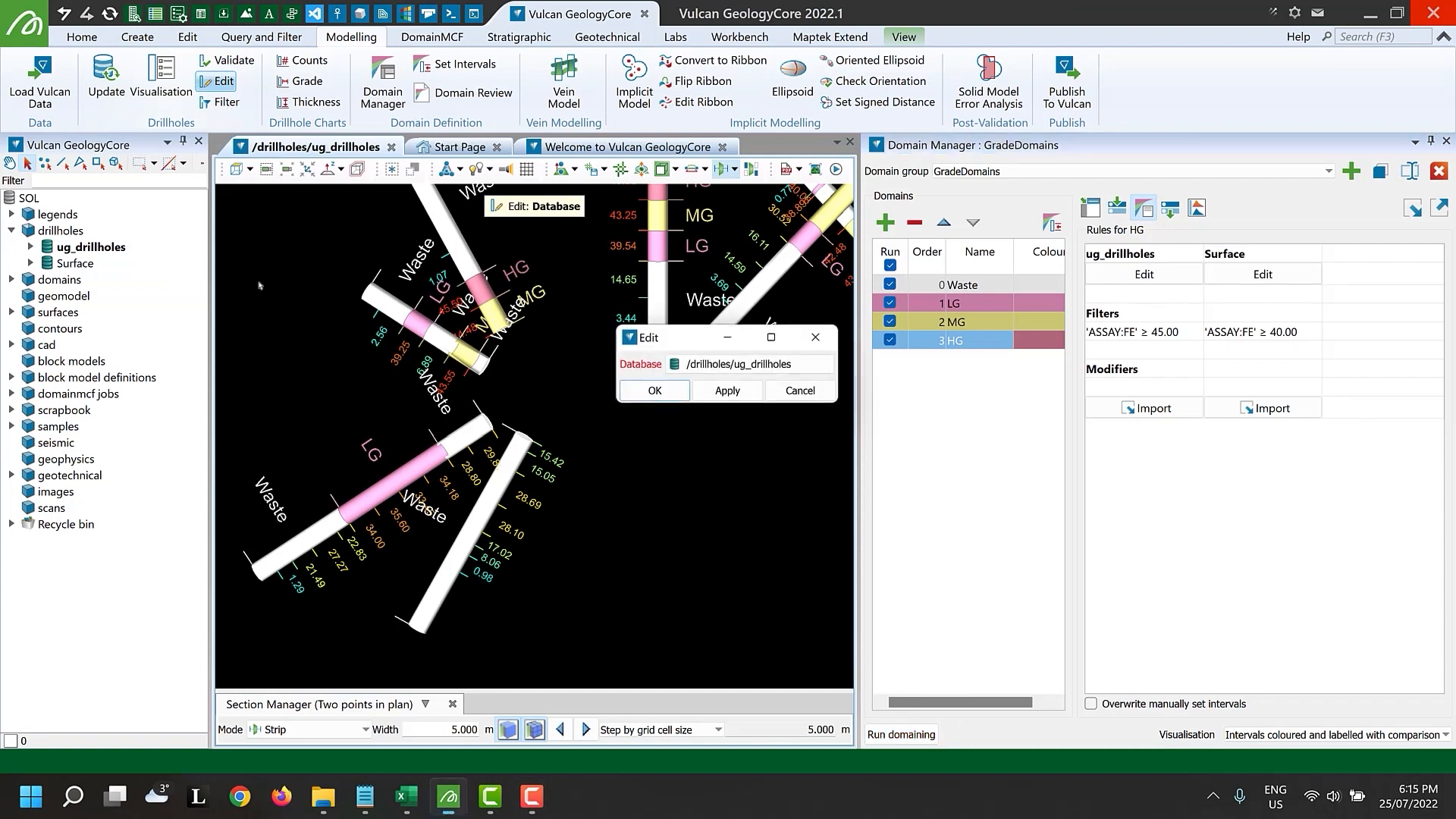
{"action": "left_click", "coordinate": [655, 391]}
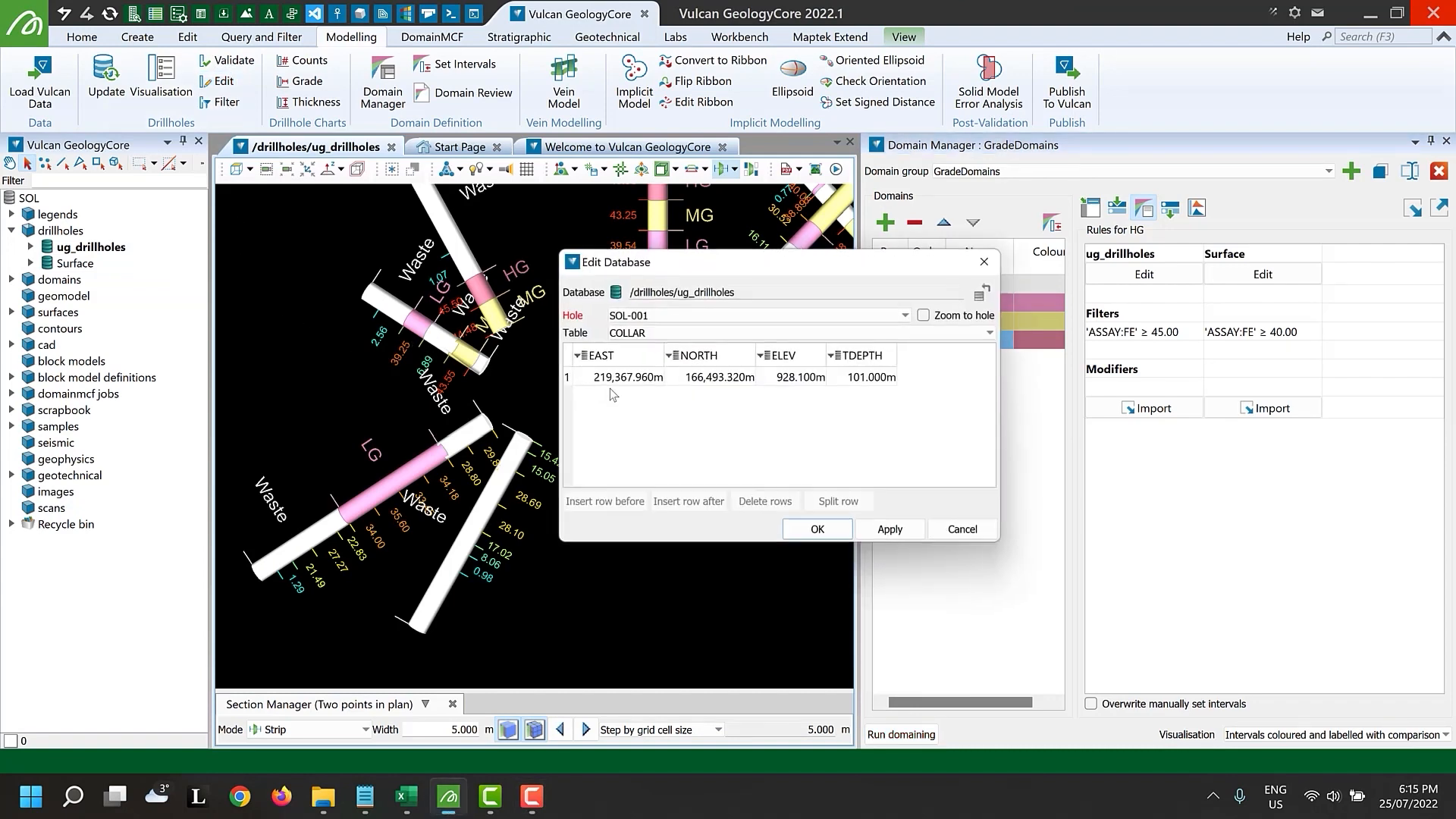
{"action": "left_click", "coordinate": [632, 333]}
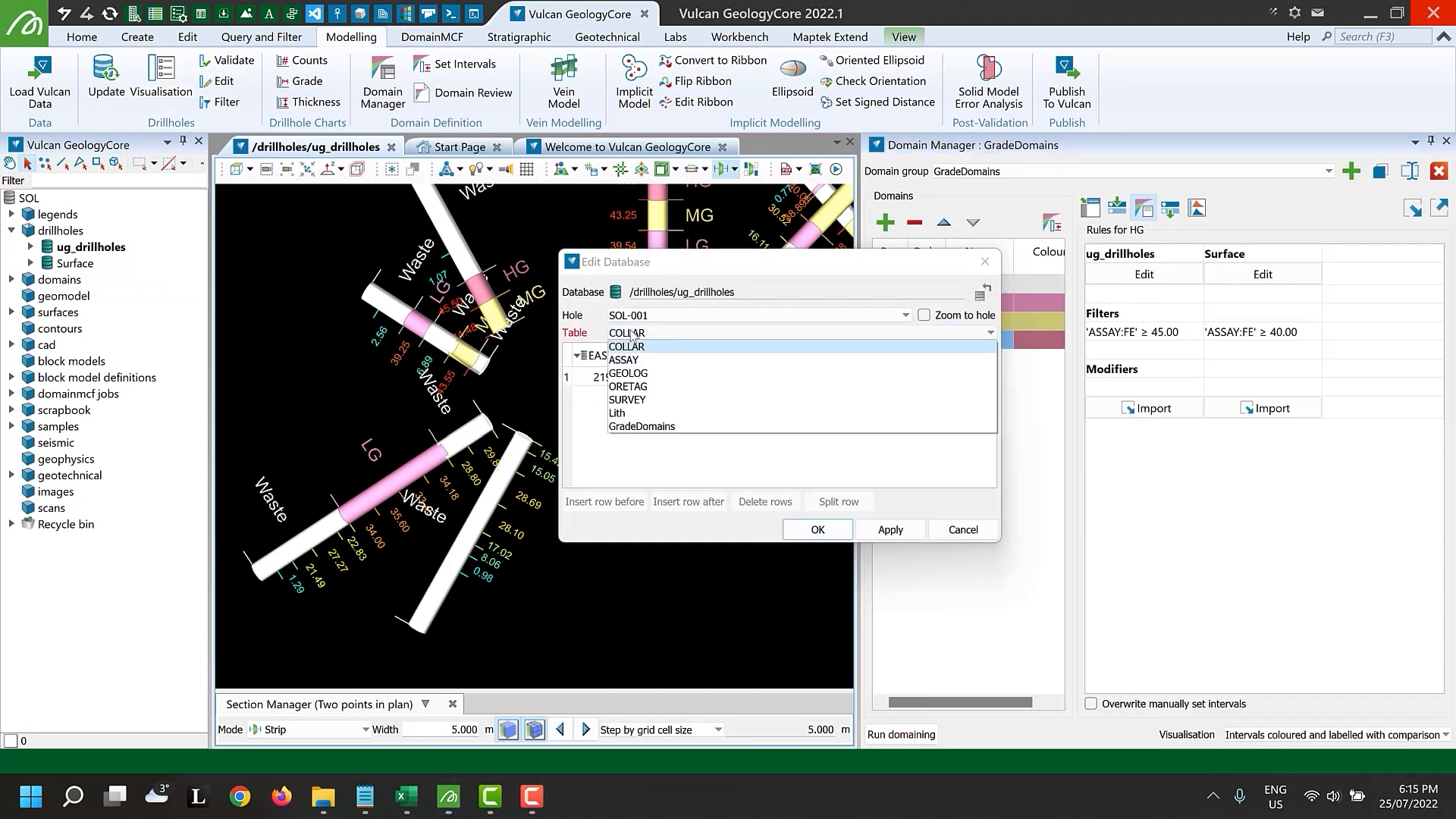
{"action": "left_click", "coordinate": [644, 413]}
{"action": "left_click", "coordinate": [766, 334]}
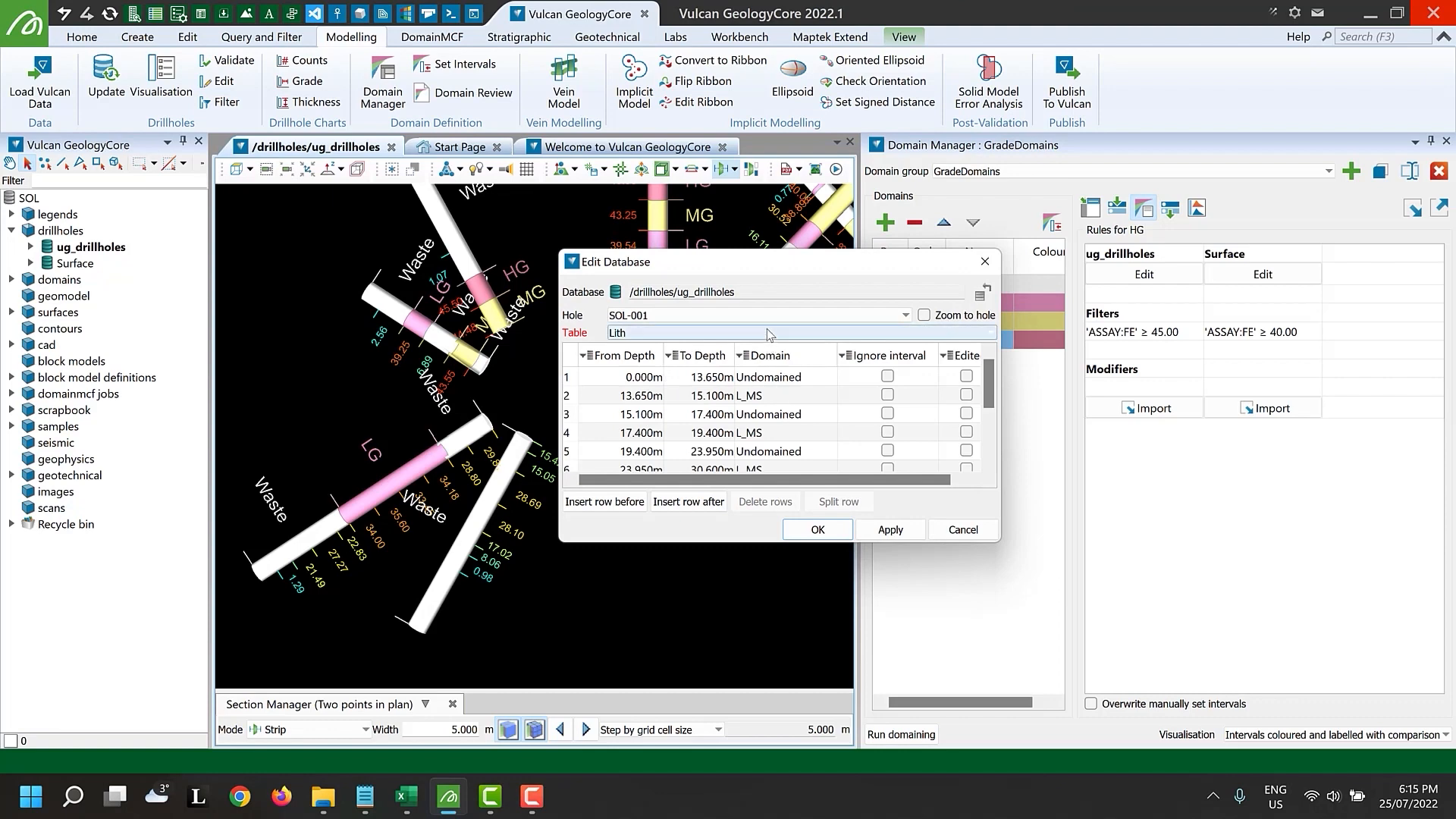
{"action": "left_click", "coordinate": [756, 430]}
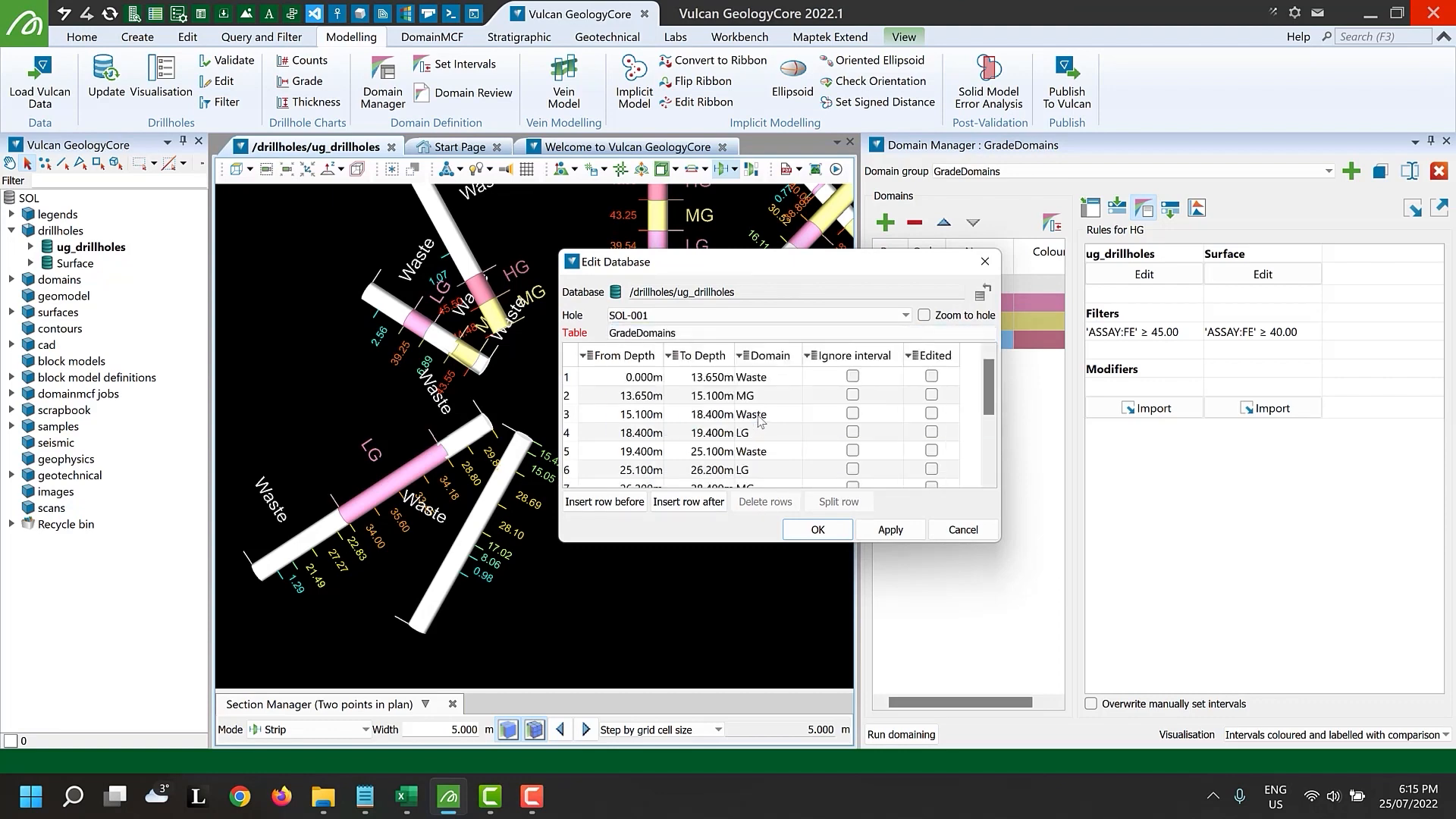
{"action": "left_click", "coordinate": [817, 529]}
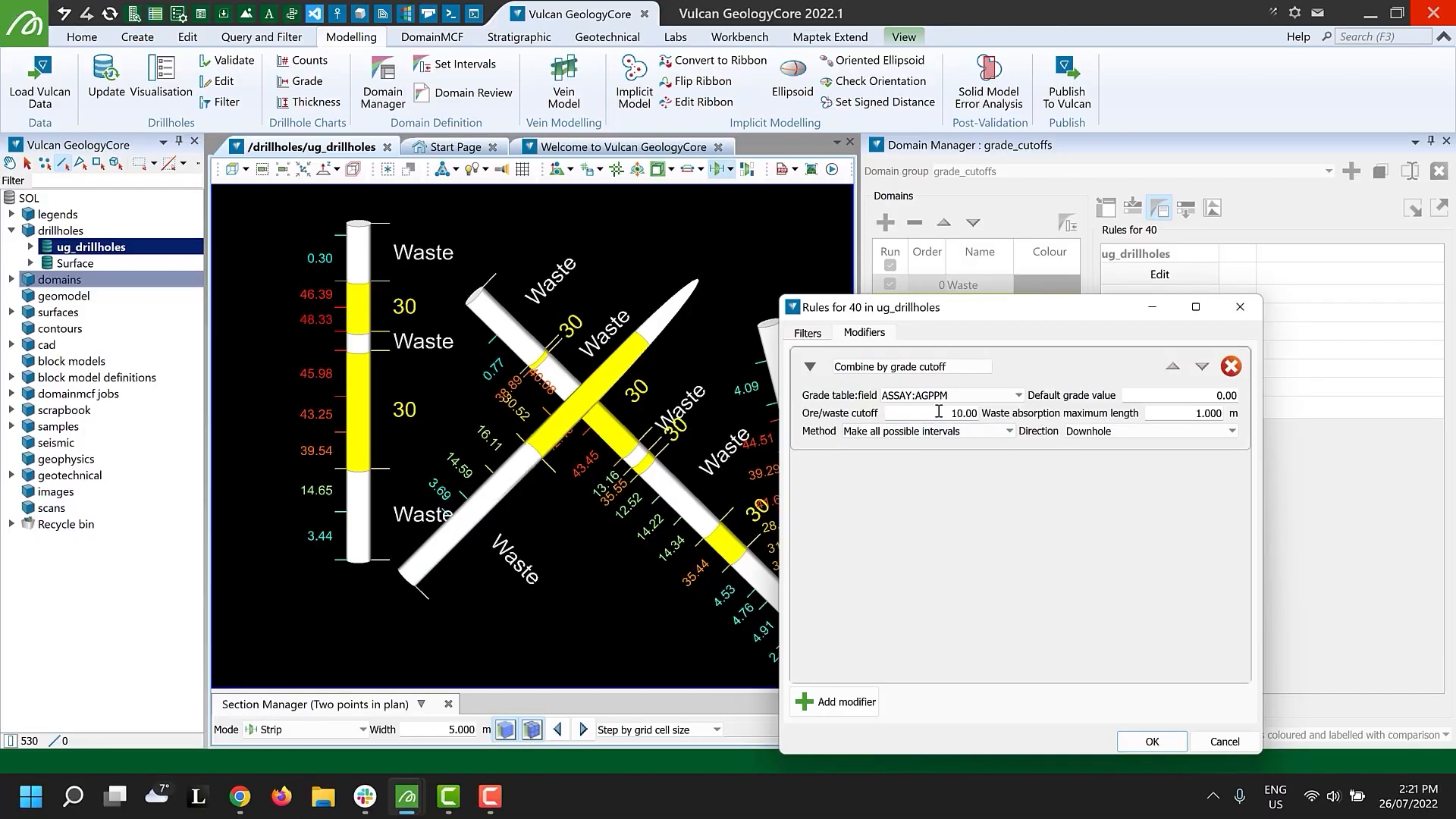
Set domain 40's Combine by grade cutoff modifier to ASSAY:FE, cutoff 40, waste absorption length 3 m, and run domaining
{"action": "double_click", "coordinate": [941, 413]}
{"action": "type", "text": "40"}
{"action": "left_click", "coordinate": [986, 395]}
{"action": "left_click", "coordinate": [931, 503]}
{"action": "double_click", "coordinate": [1199, 413]}
{"action": "type", "text": "3"}
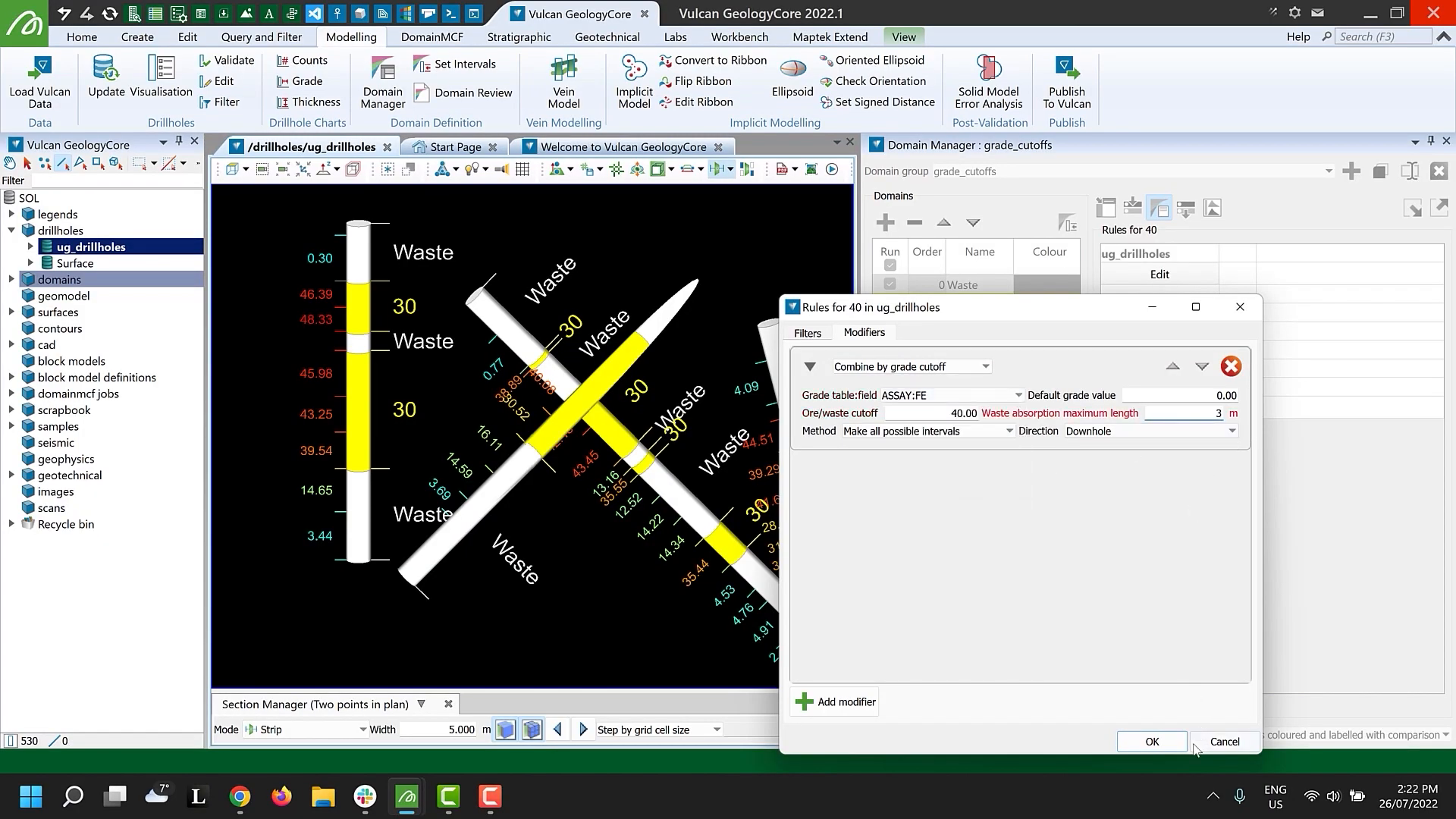
{"action": "left_click", "coordinate": [1152, 742]}
{"action": "left_click", "coordinate": [901, 719]}
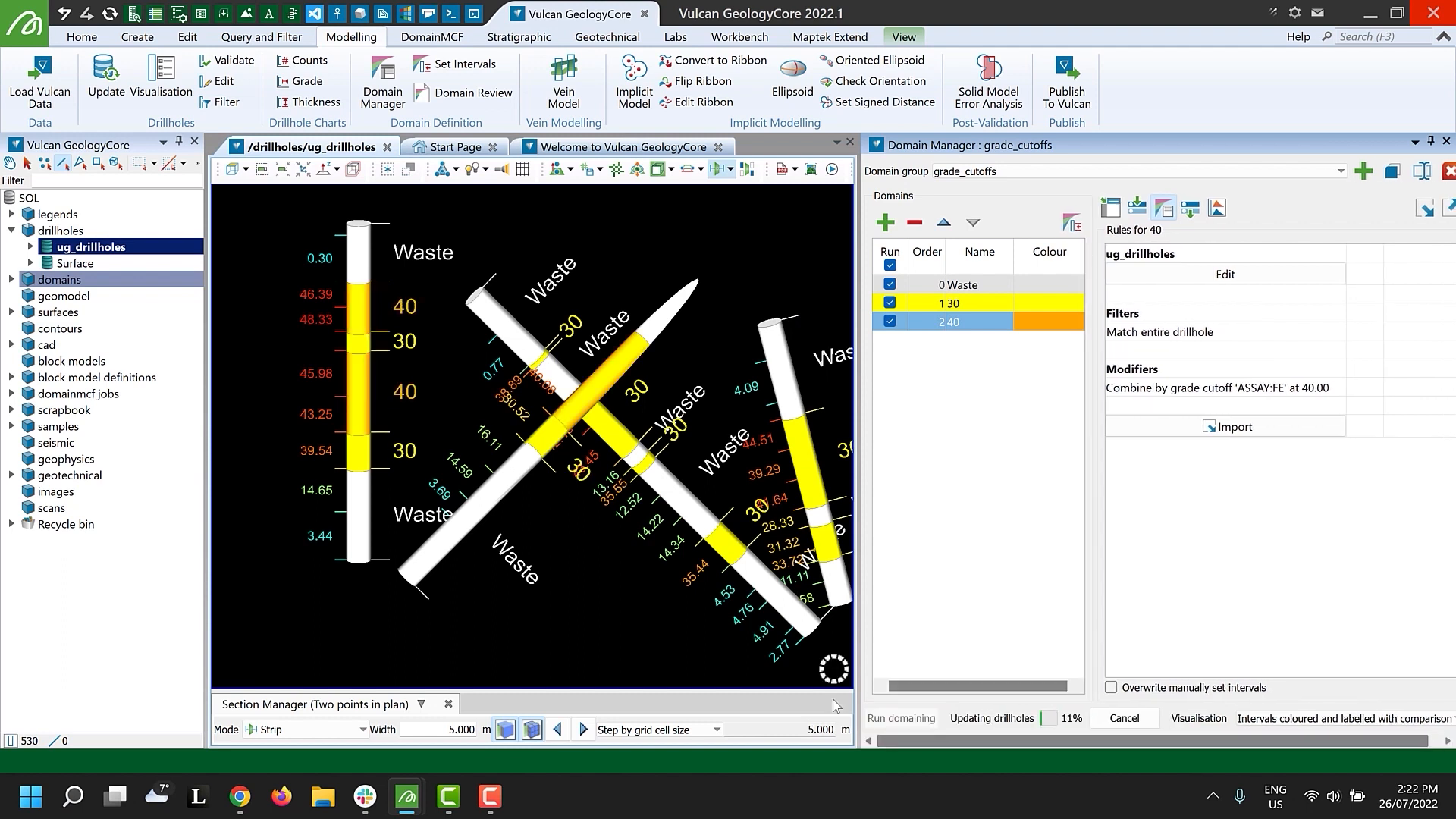